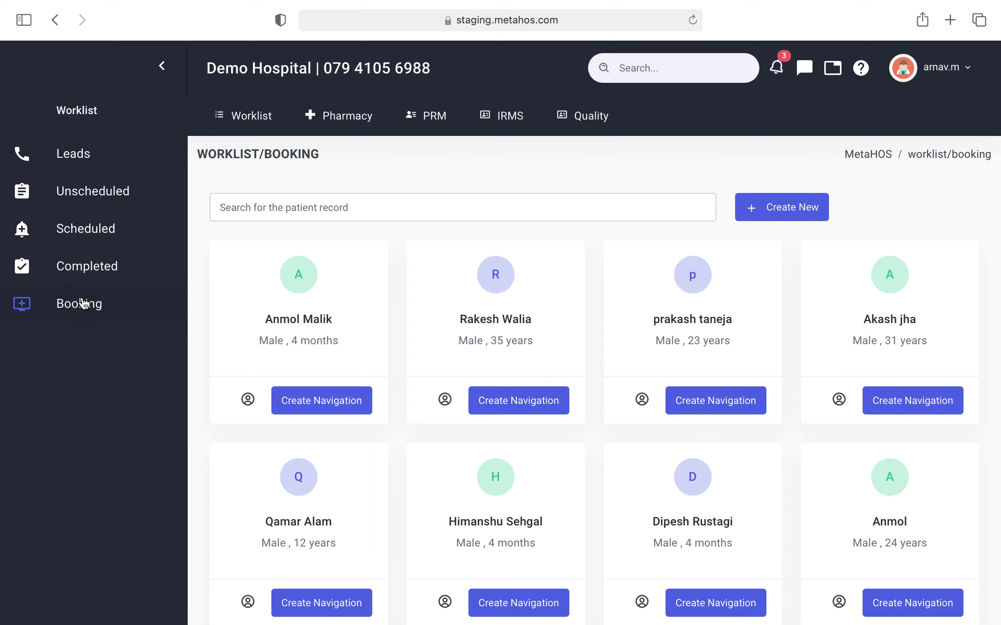
Step: Start a new patient record from the patient search page with Create New
scroll(529, 182, down, 1)
scroll(530, 167, up, 1)
scroll(530, 167, down, 1)
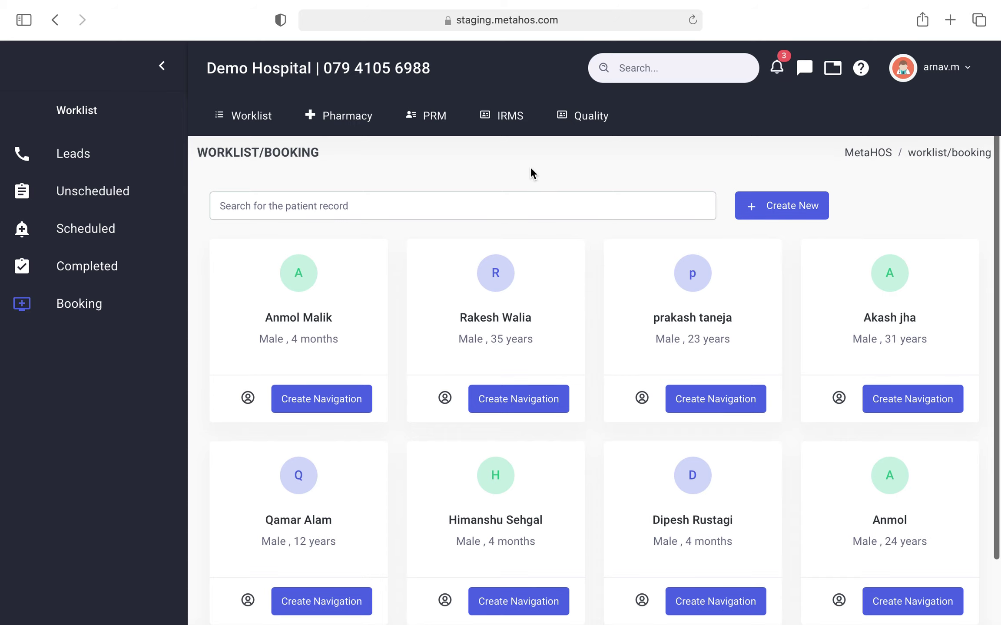
click(519, 209)
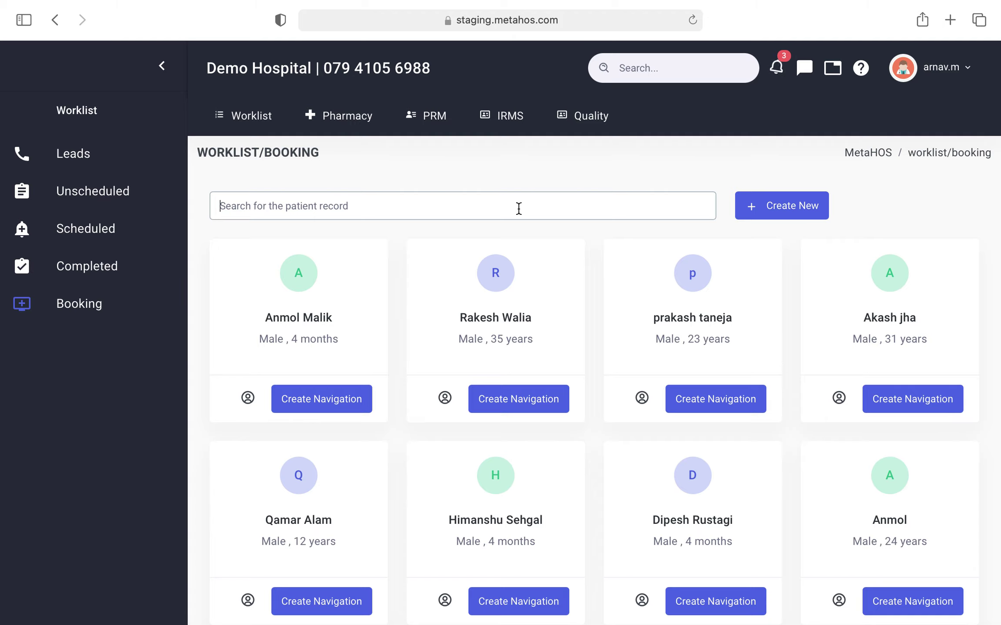
click(797, 203)
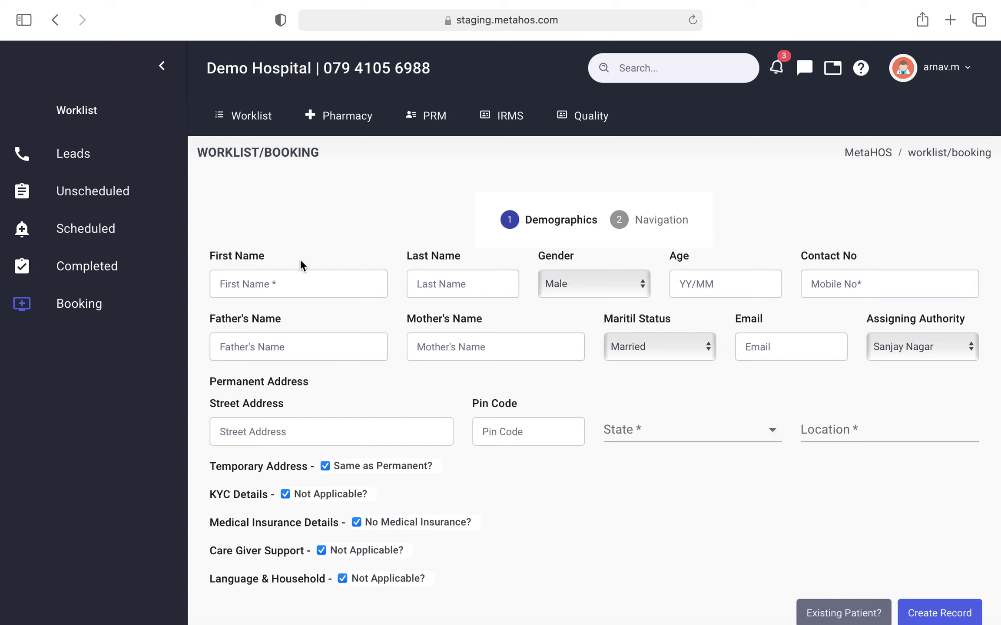
Step: Enter the patient's first and last name, keep gender Male, age 23, and the contact number
click(300, 285)
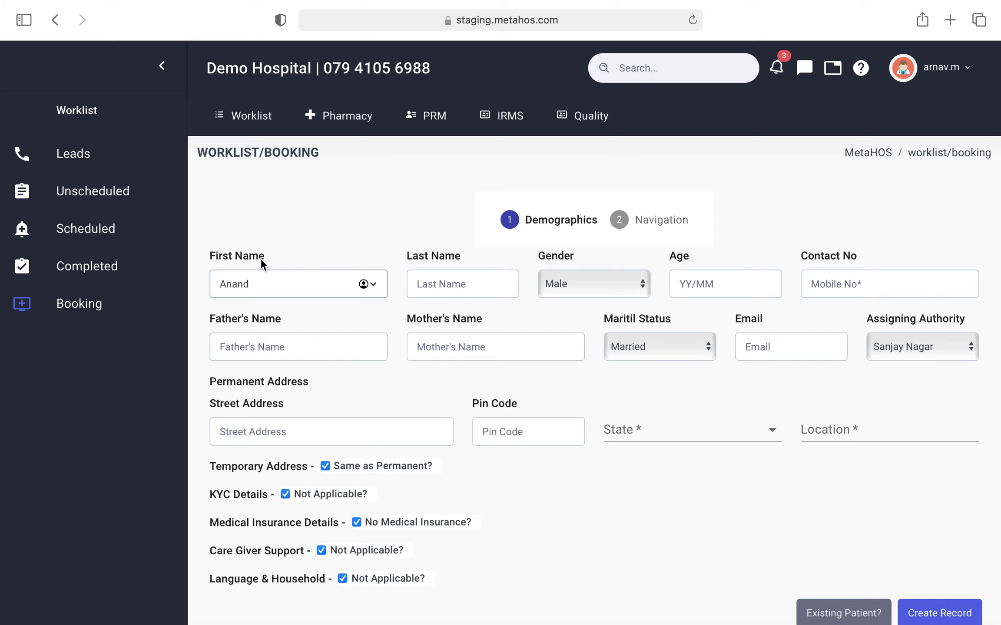
click(475, 286)
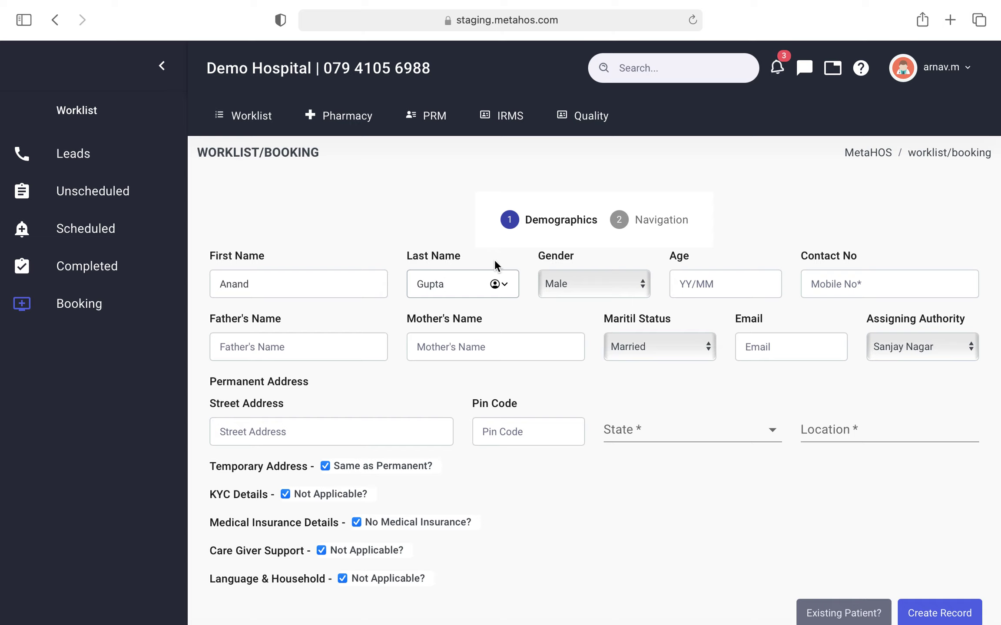
click(555, 281)
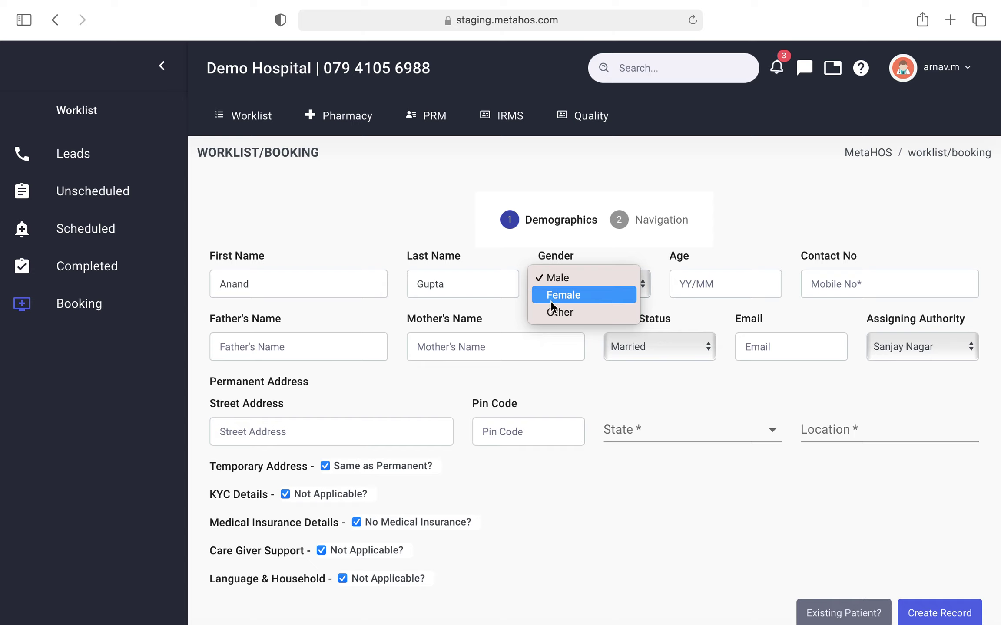
click(570, 278)
click(722, 289)
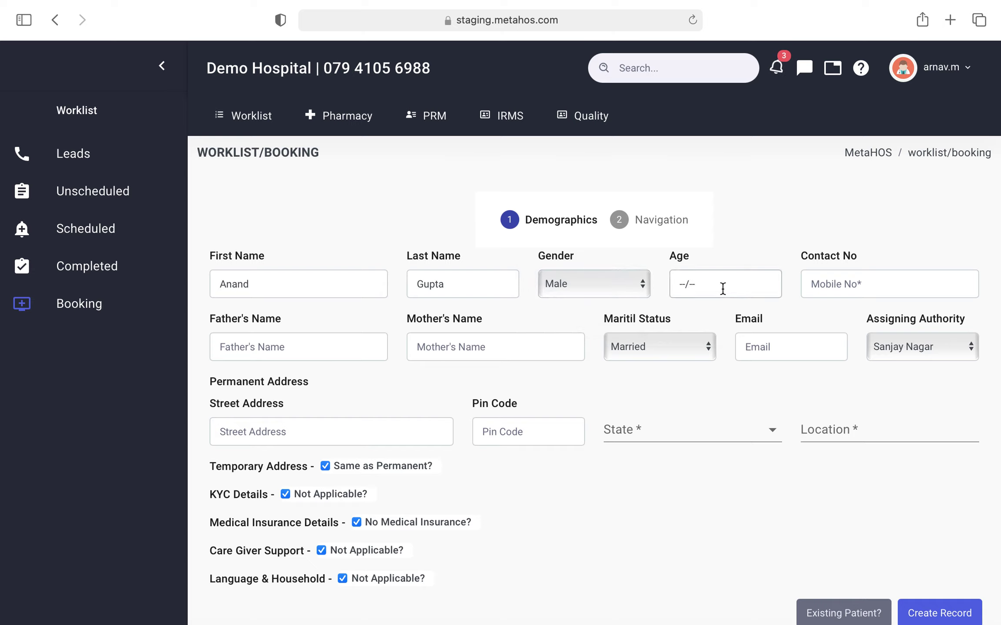
text(23/--)
click(830, 280)
text(1234567)
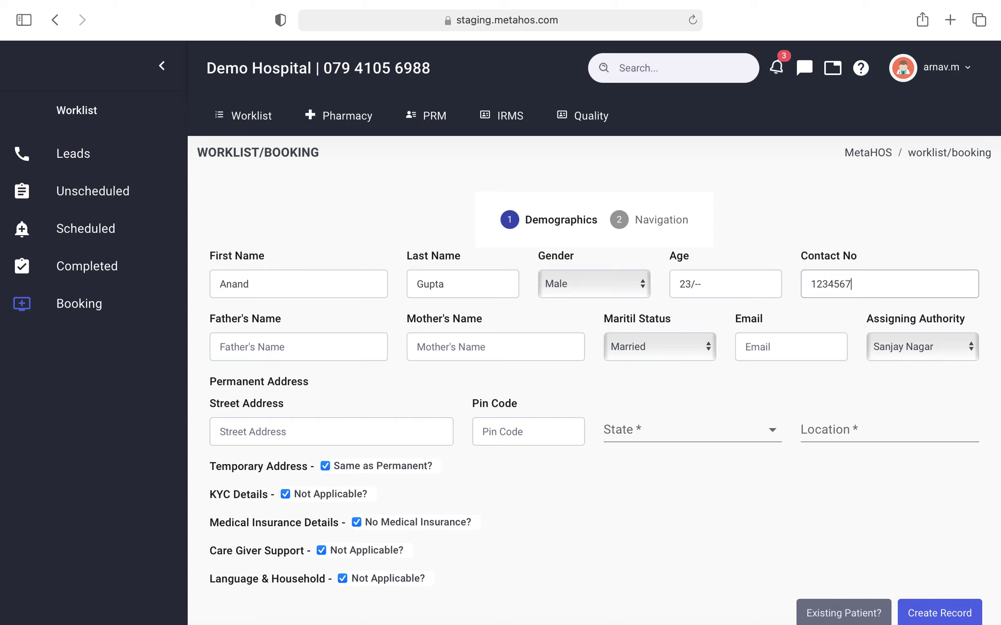
text(891)
Step: Fill in the father's and mother's names, marital status Single, and the patient's e-mail address
click(289, 335)
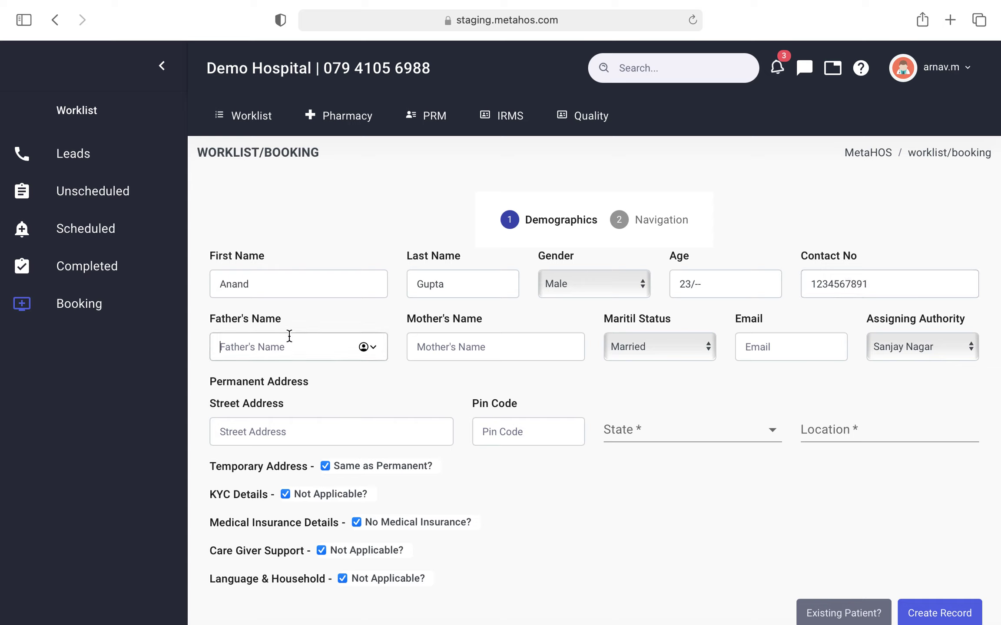
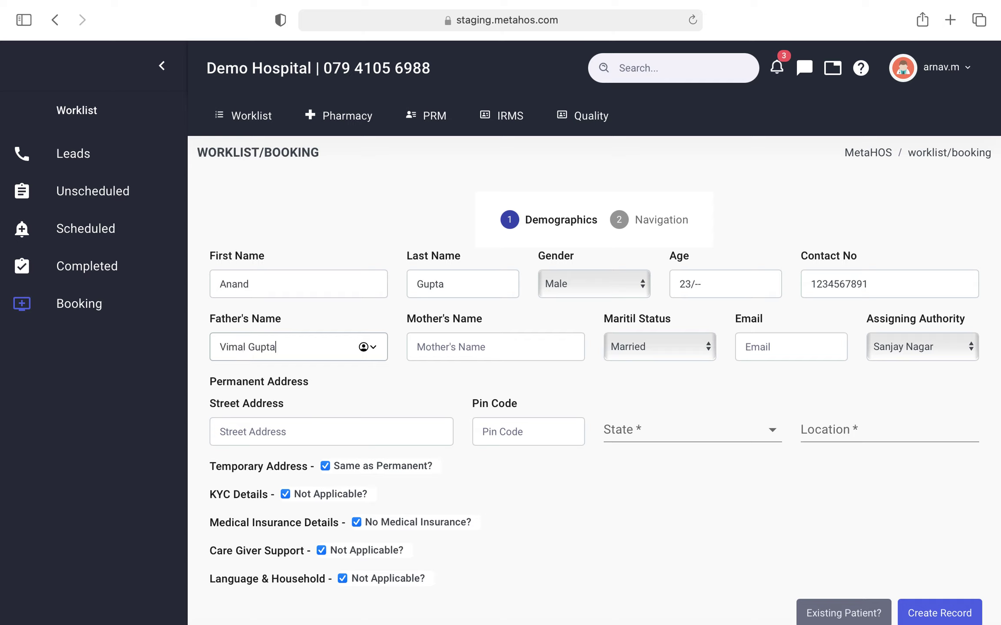
click(504, 346)
text(Lata)
click(532, 325)
click(666, 357)
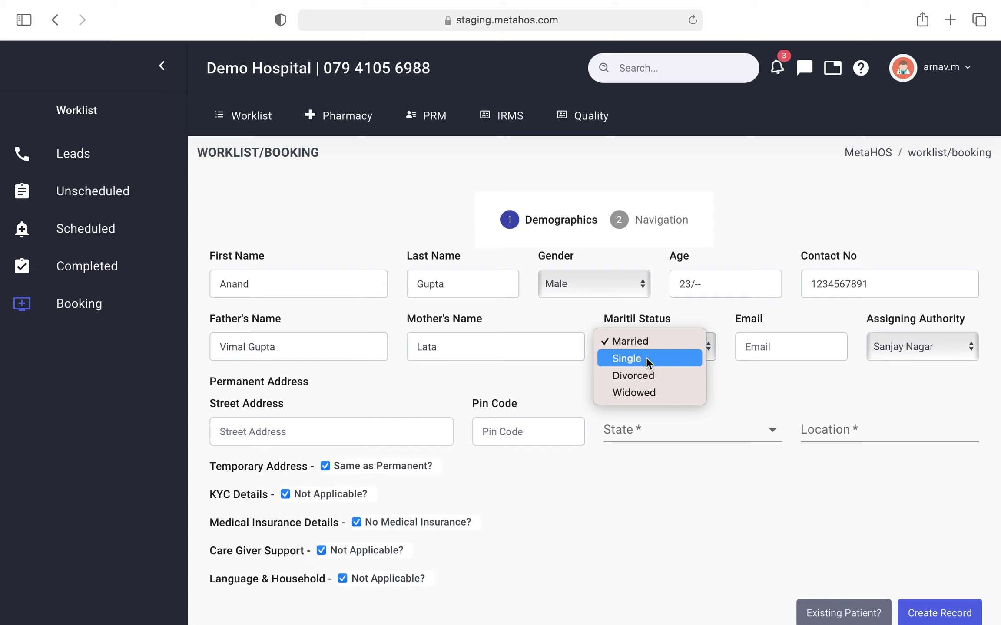
click(646, 358)
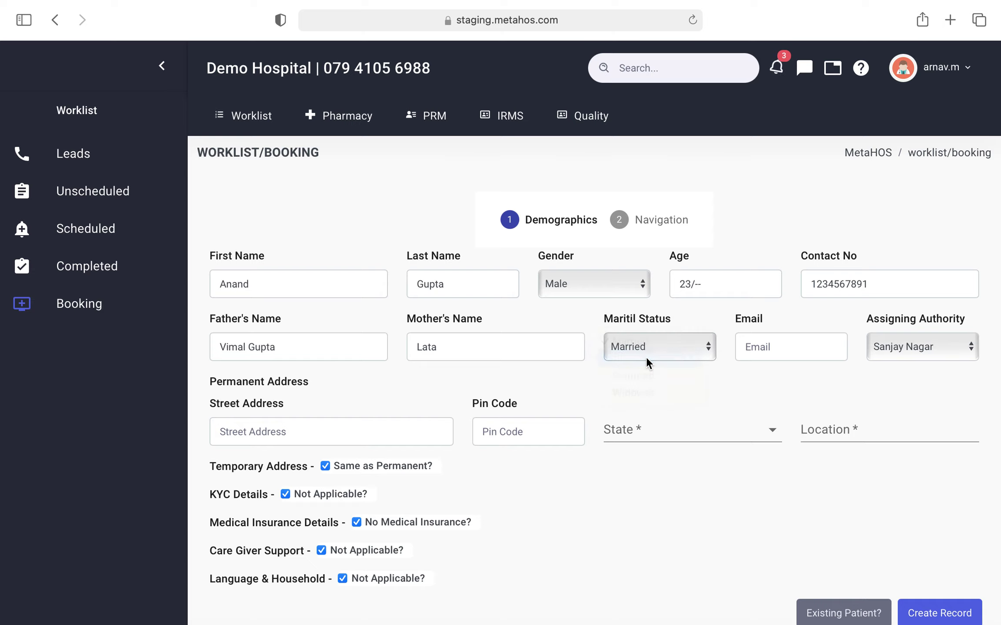
click(783, 346)
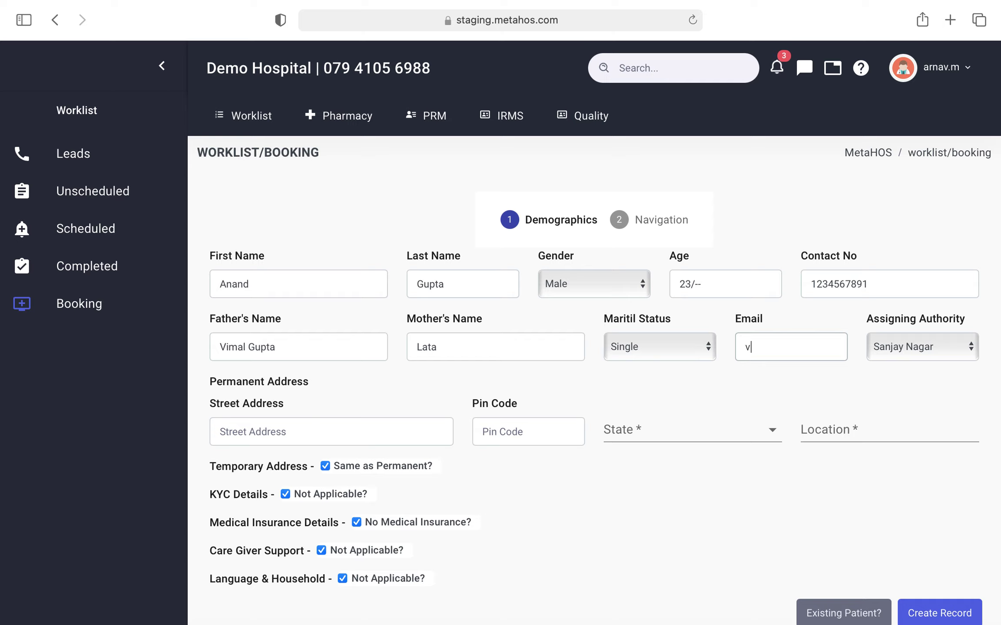
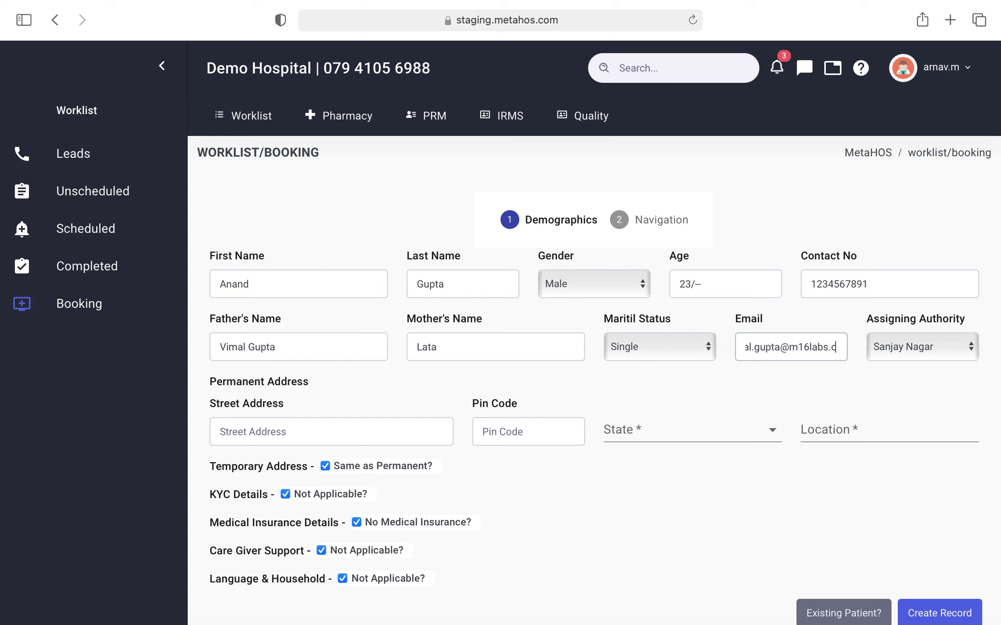
click(348, 431)
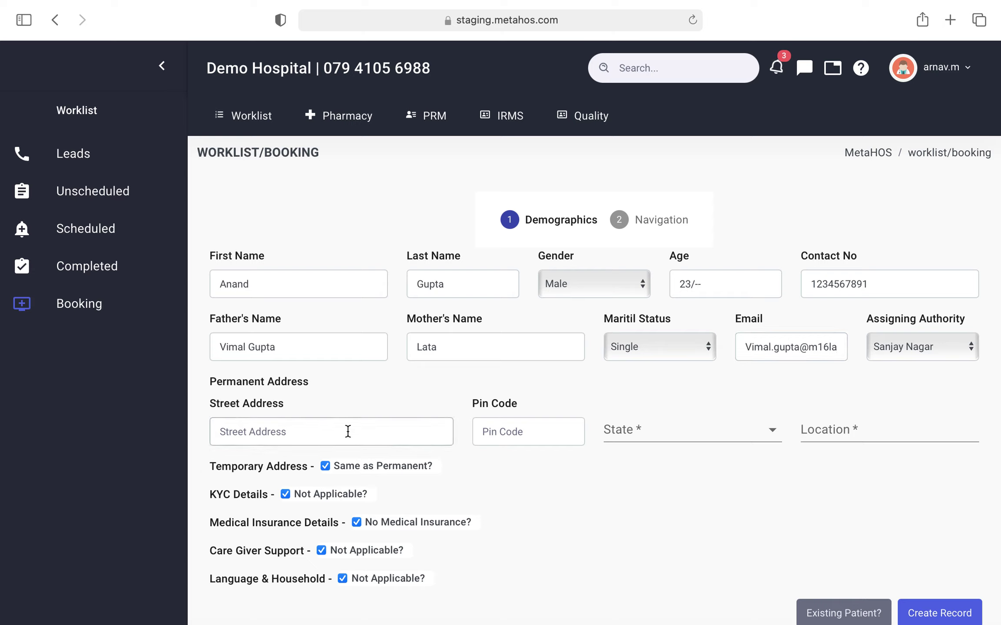
Step: Enter the permanent street address and pin code, open the State list, and keep location Delhi G
scroll(347, 431, down, 1)
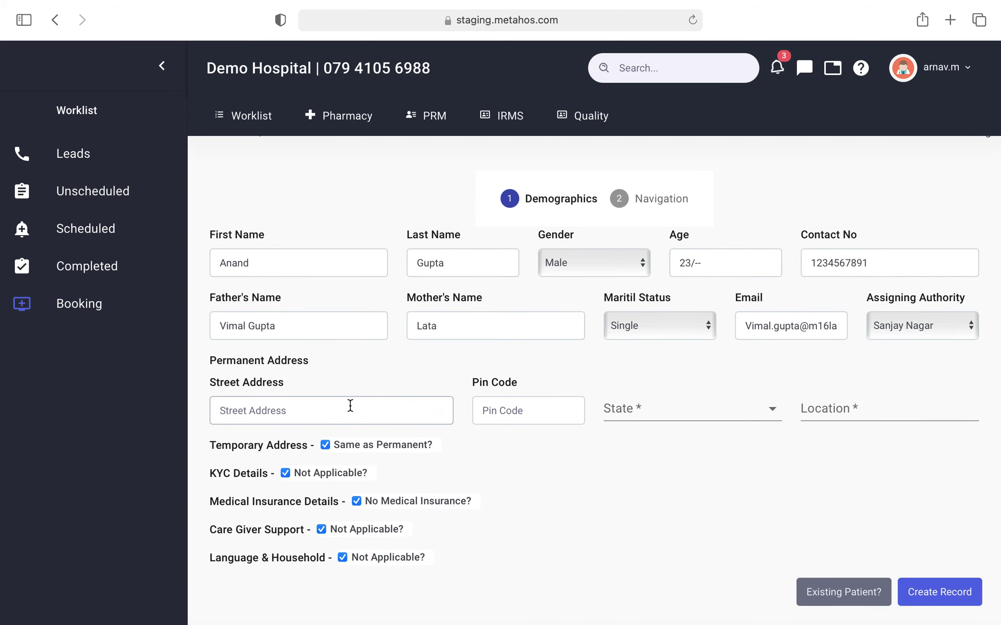
text(Gali number 4)
click(498, 401)
text(11)
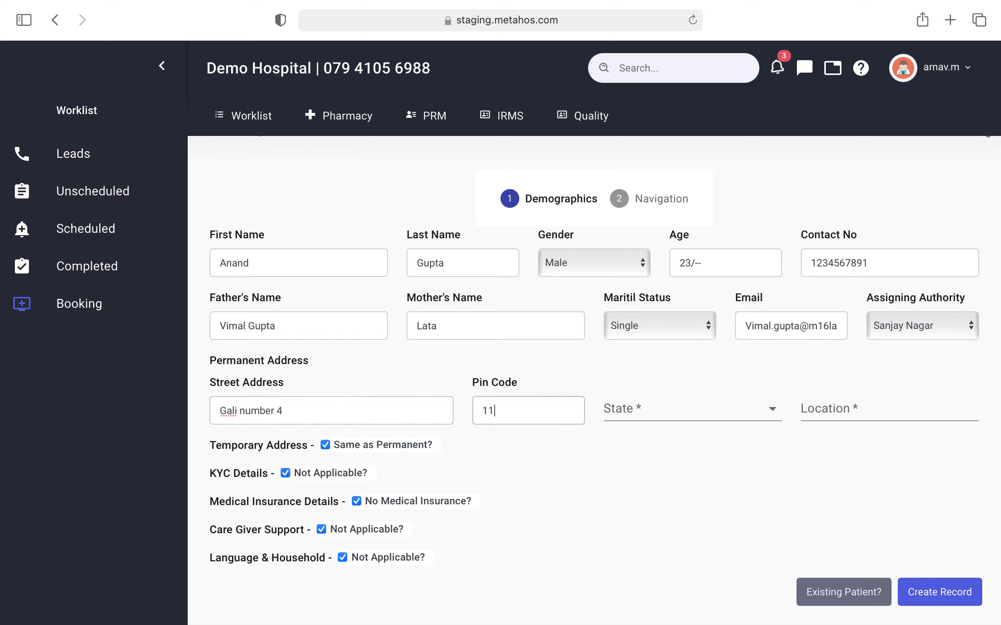
text(0006)
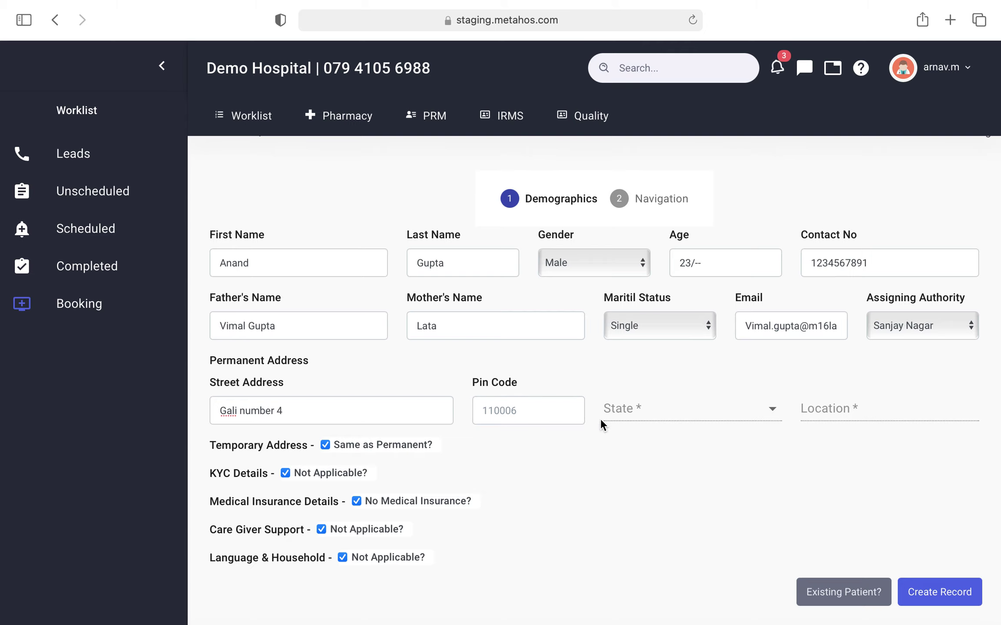
click(637, 416)
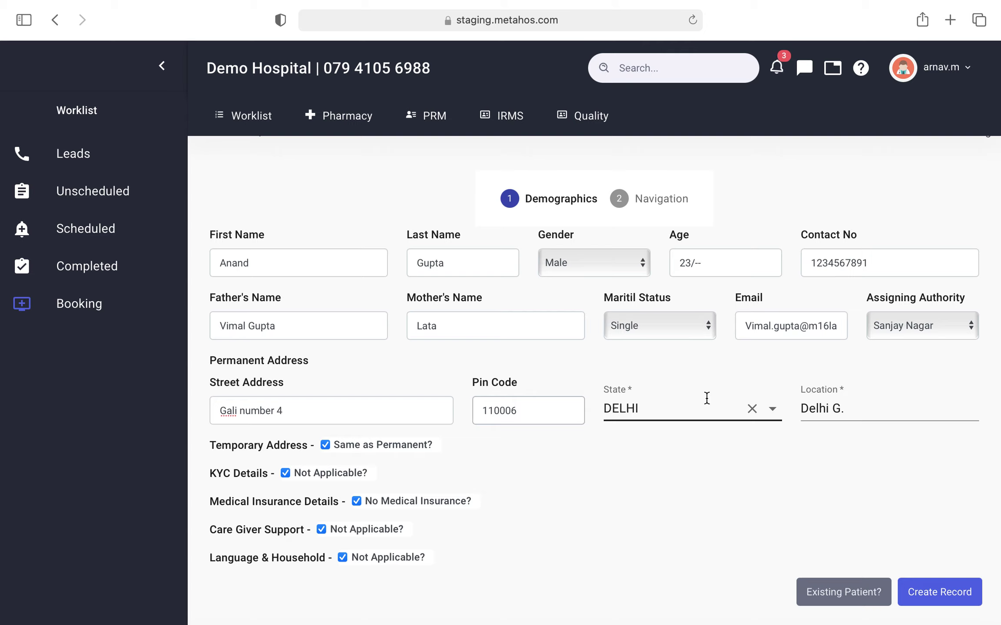
click(848, 403)
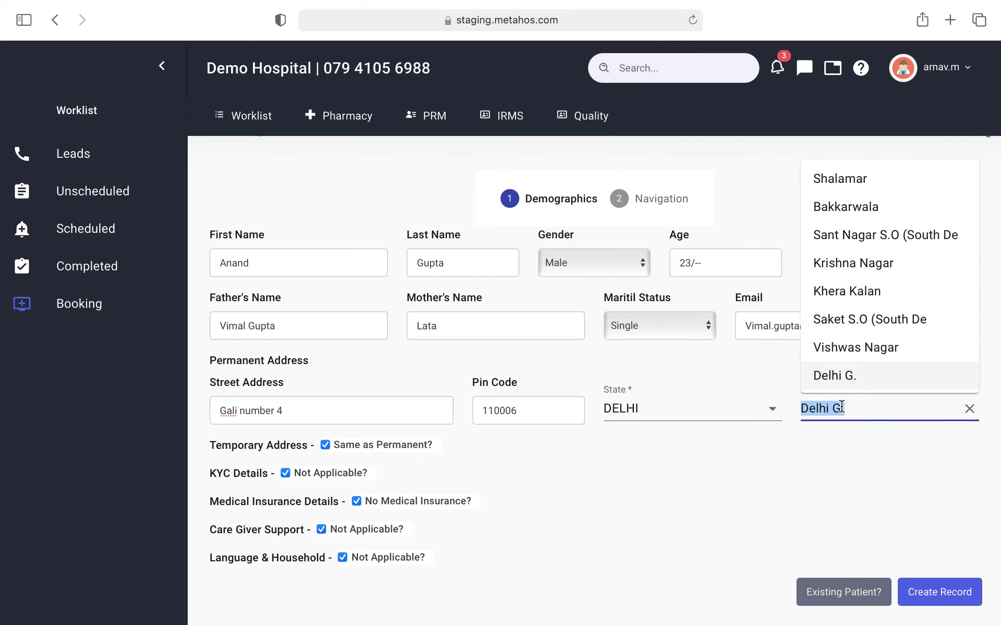
click(841, 408)
click(822, 454)
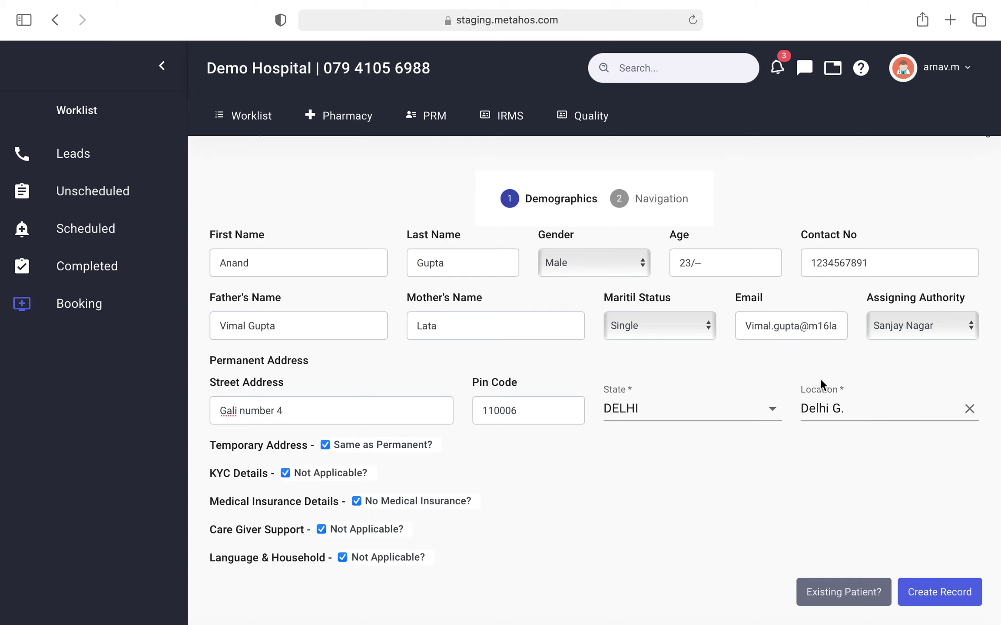
scroll(803, 445, down, 2)
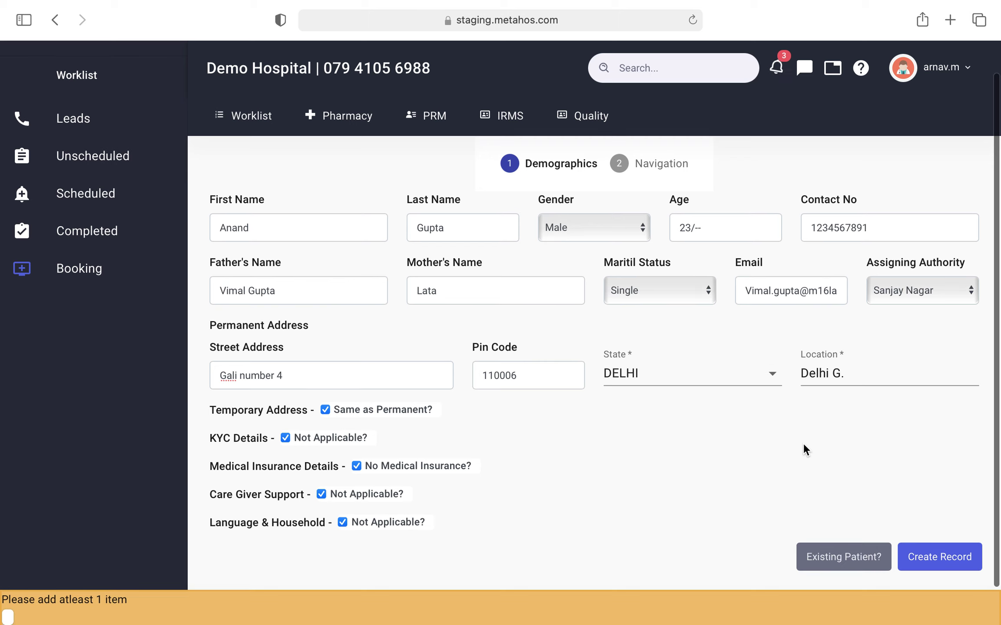
Step: Keep the temporary address same as permanent and mark KYC details as applicable
scroll(803, 442, up, 1)
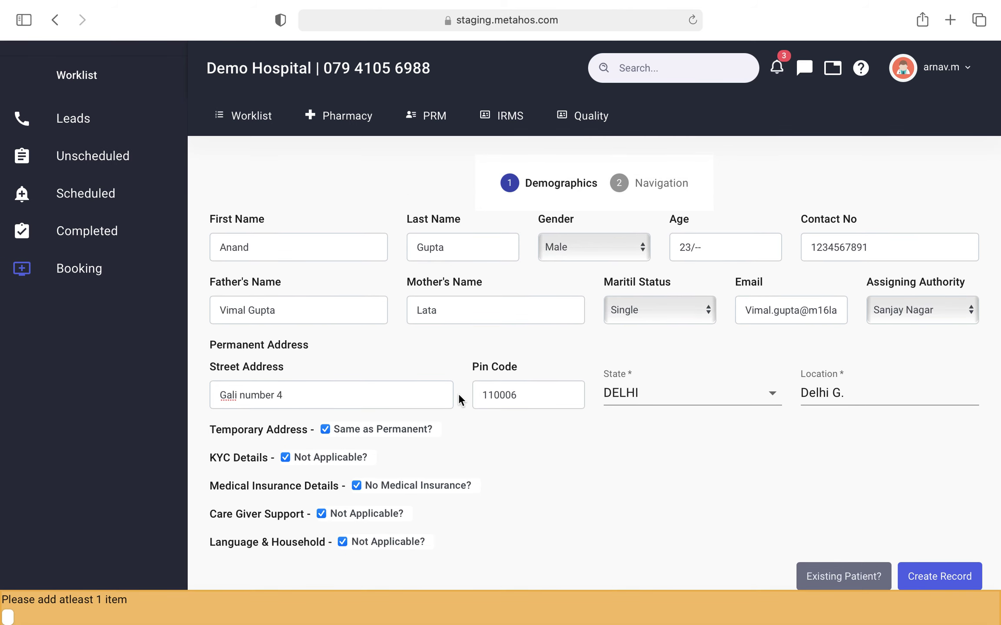
click(325, 429)
scroll(326, 428, down, 3)
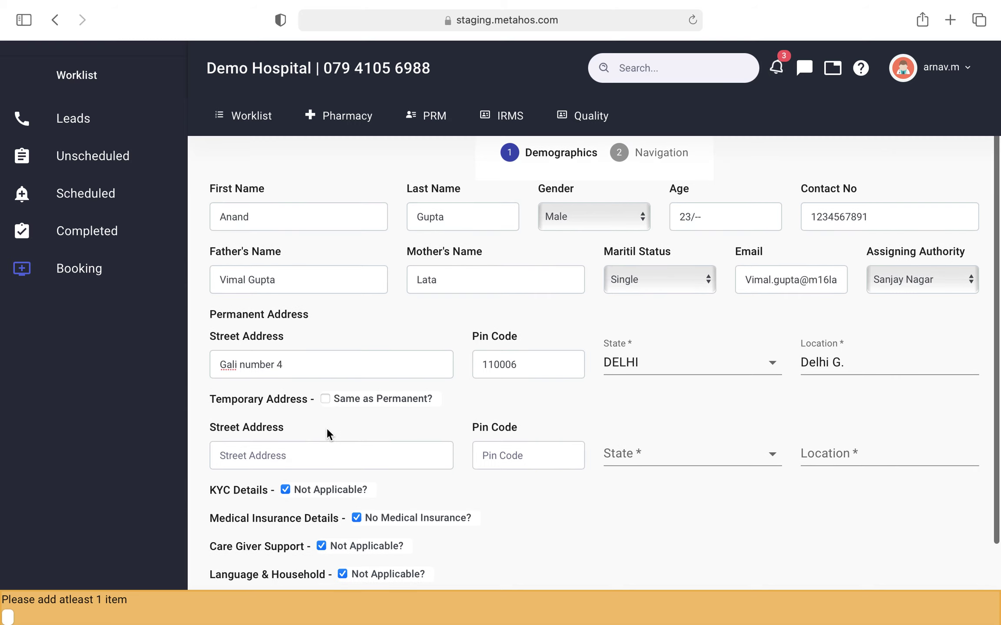
click(278, 450)
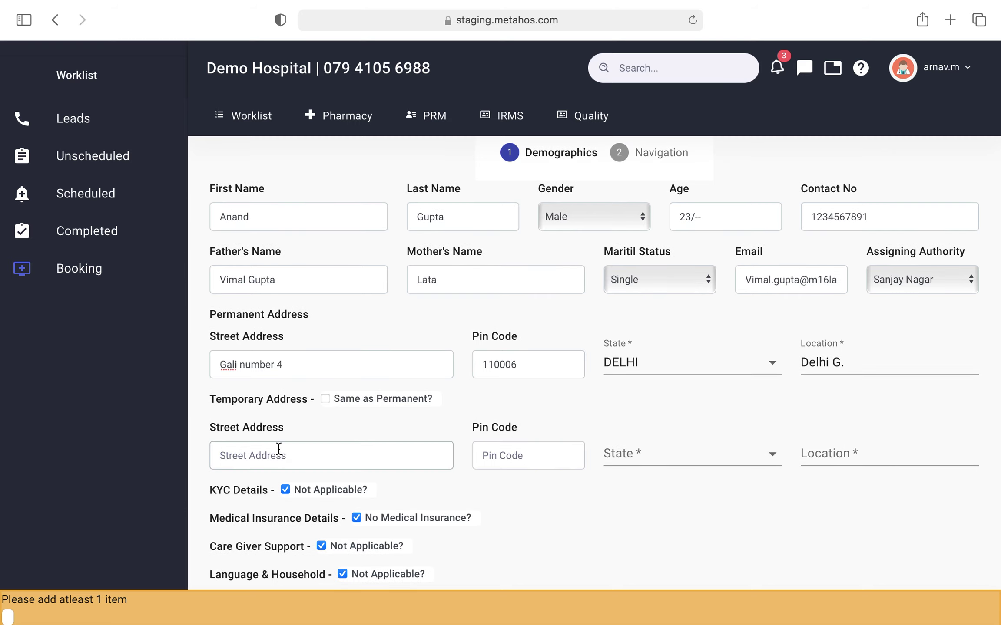
scroll(278, 448, down, 2)
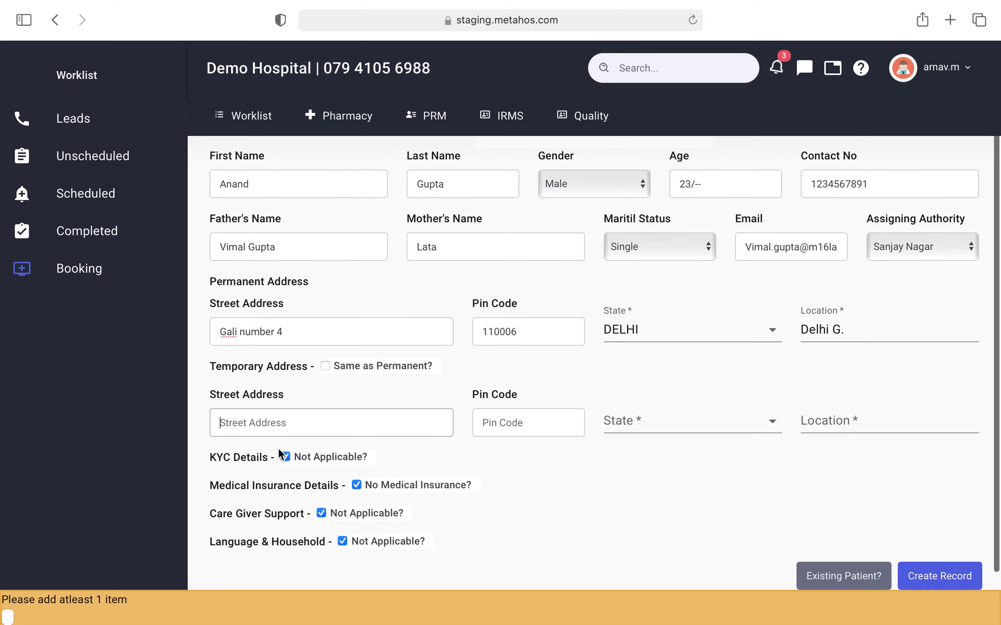
click(330, 364)
click(324, 366)
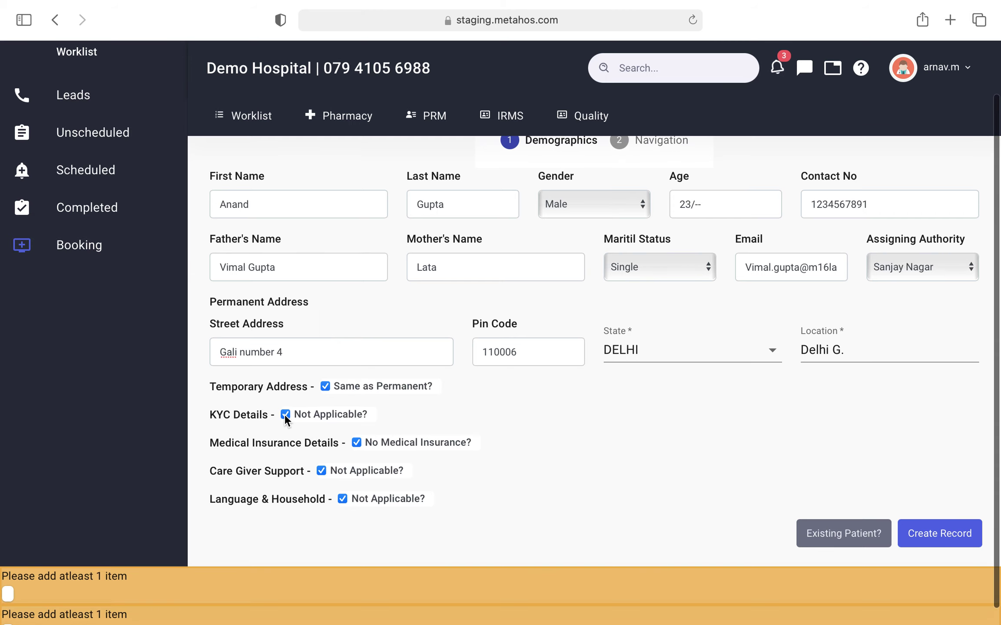
click(285, 414)
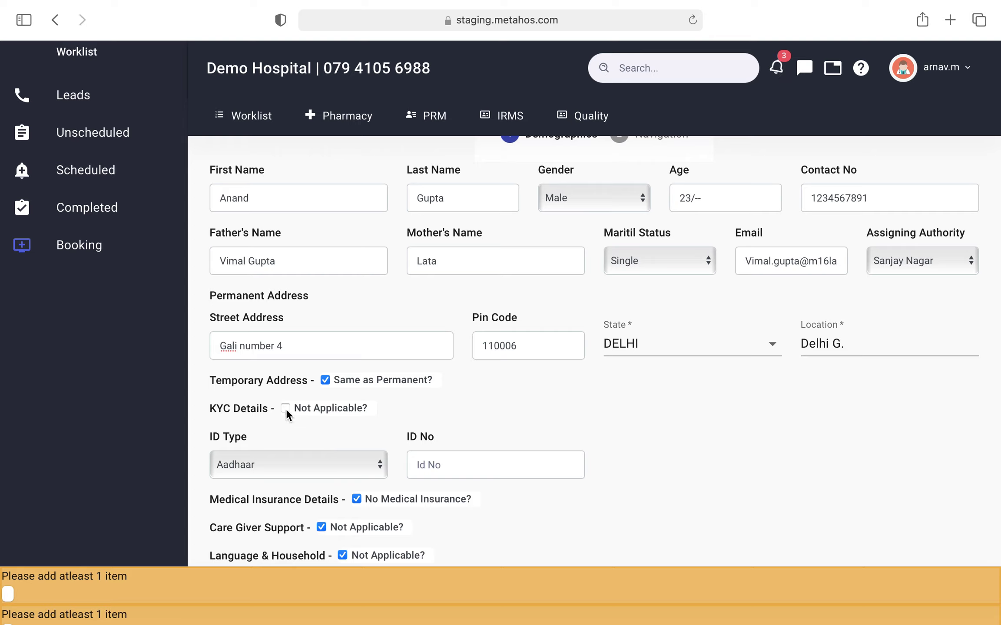
Step: Keep Aadhaar as the ID type and enter the patient's Aadhaar number
click(276, 462)
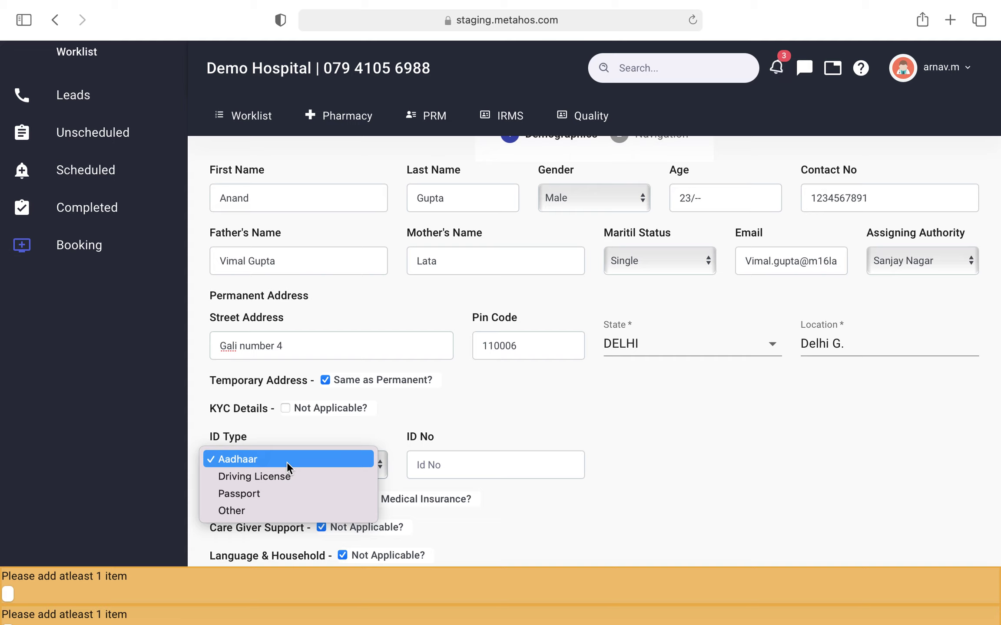
click(287, 459)
click(481, 470)
text(123456781)
scroll(593, 348, down, 1)
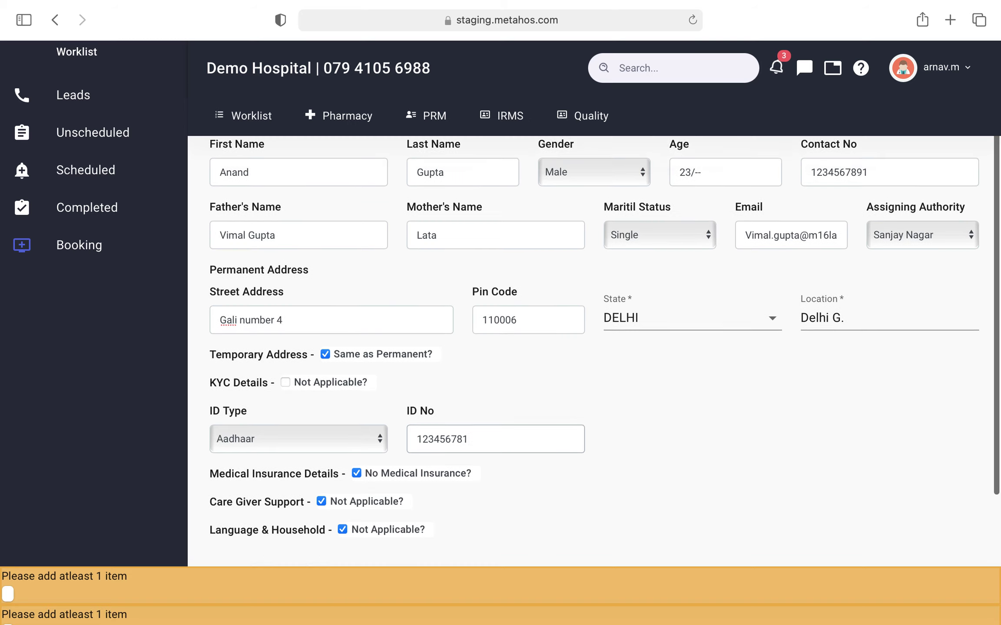
scroll(481, 461, down, 1)
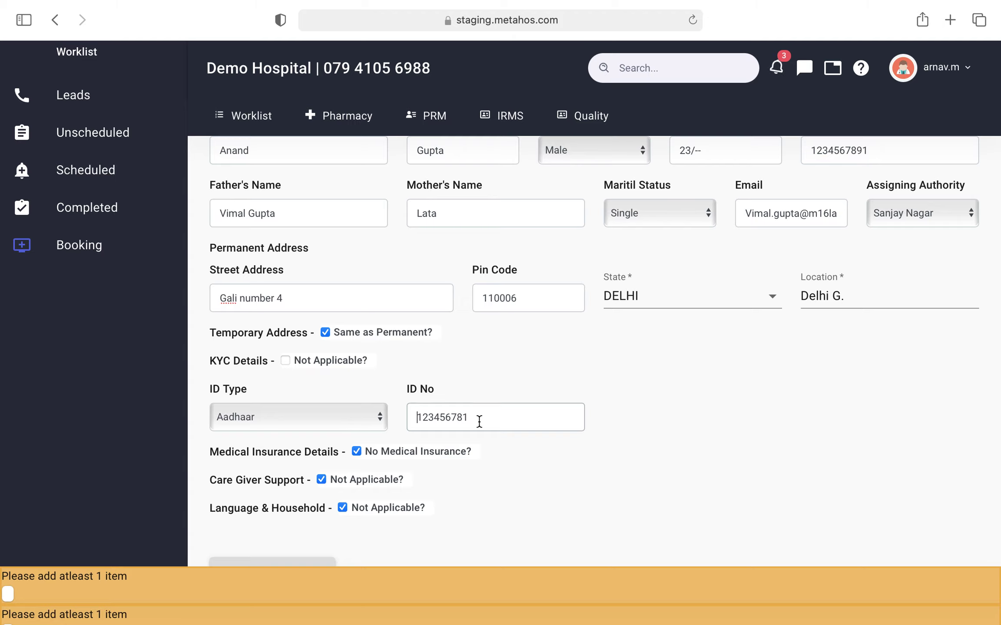
scroll(478, 420, down, 1)
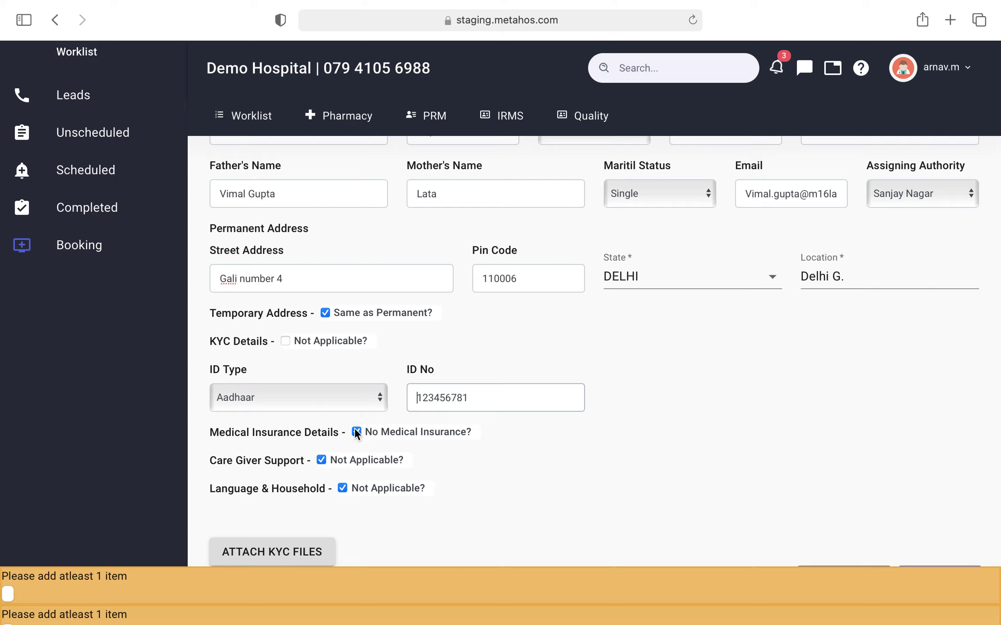
Step: Mark the patient as insured with ABC insurer, add the policy number and effective date 08/01/2021
click(356, 432)
scroll(346, 469, down, 2)
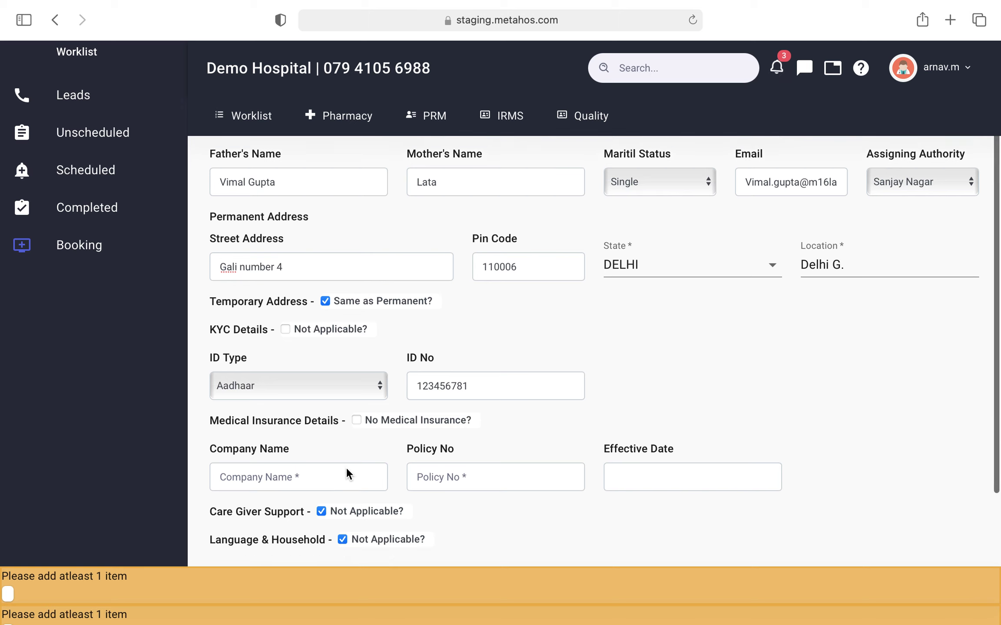
click(345, 447)
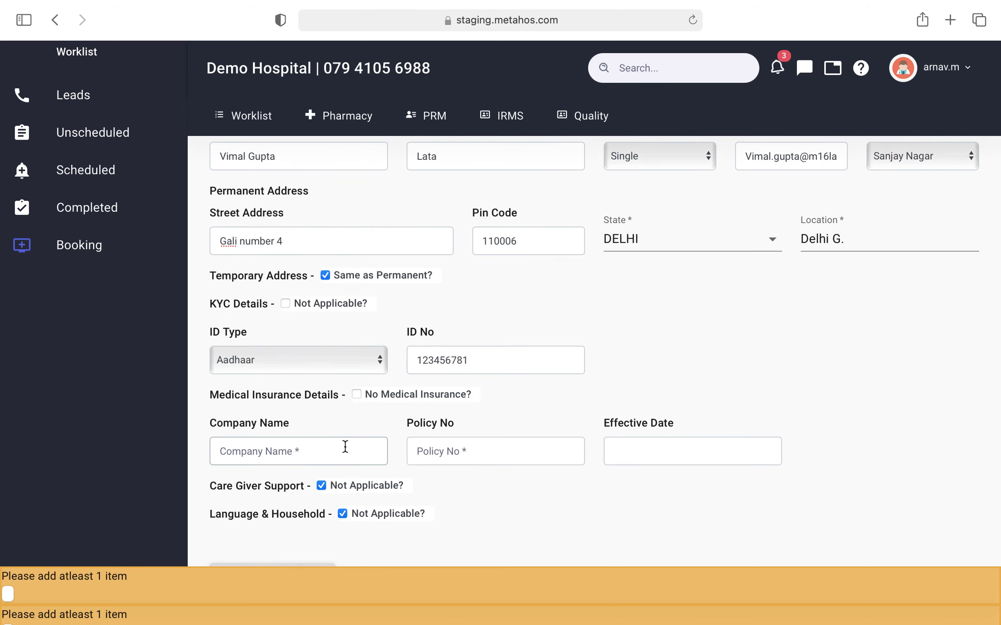
text(ABC insurer)
click(520, 444)
text(1234)
click(671, 449)
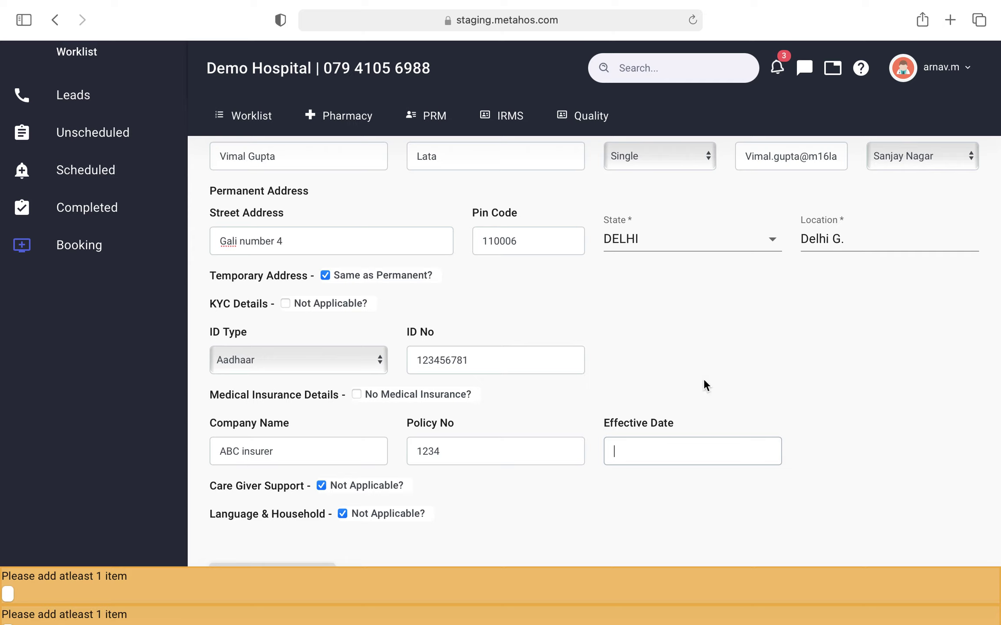
text(08/01/2021)
Step: Make caregiver support applicable and enter the supporter's name with relationship Father
scroll(434, 497, down, 2)
click(321, 452)
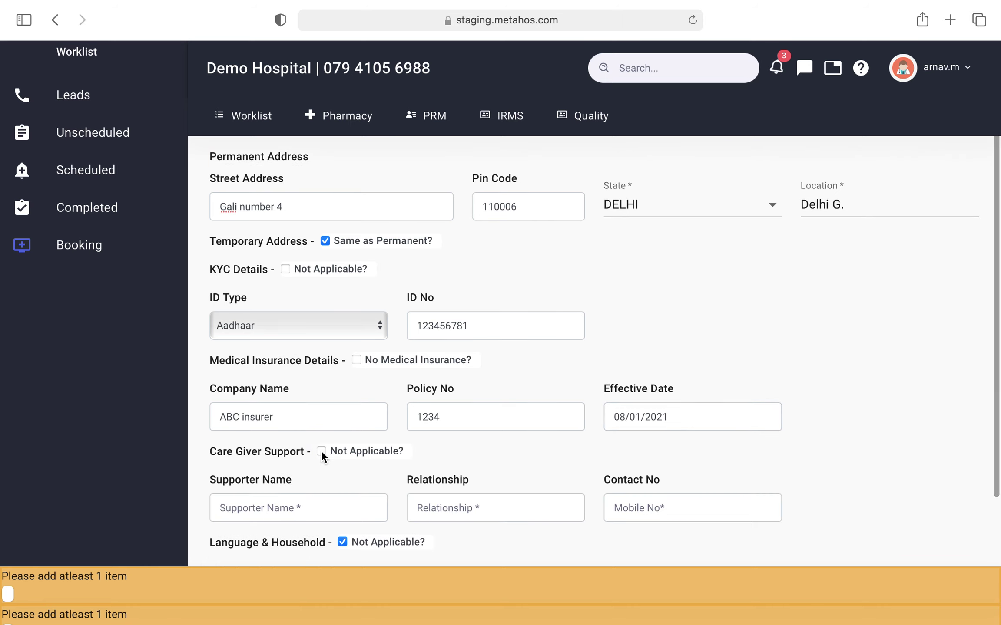
scroll(322, 451, down, 2)
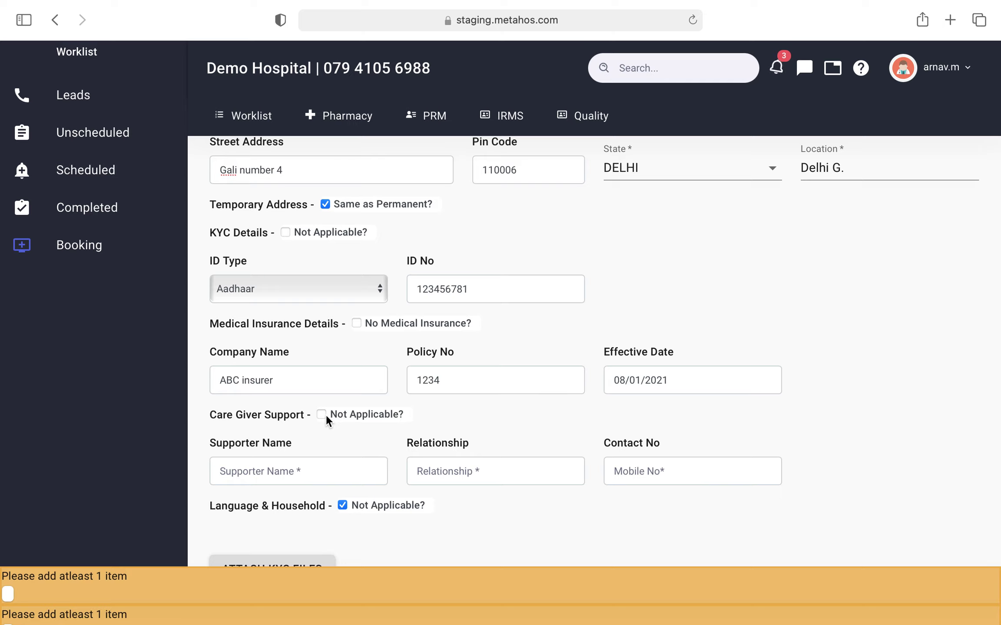
click(308, 472)
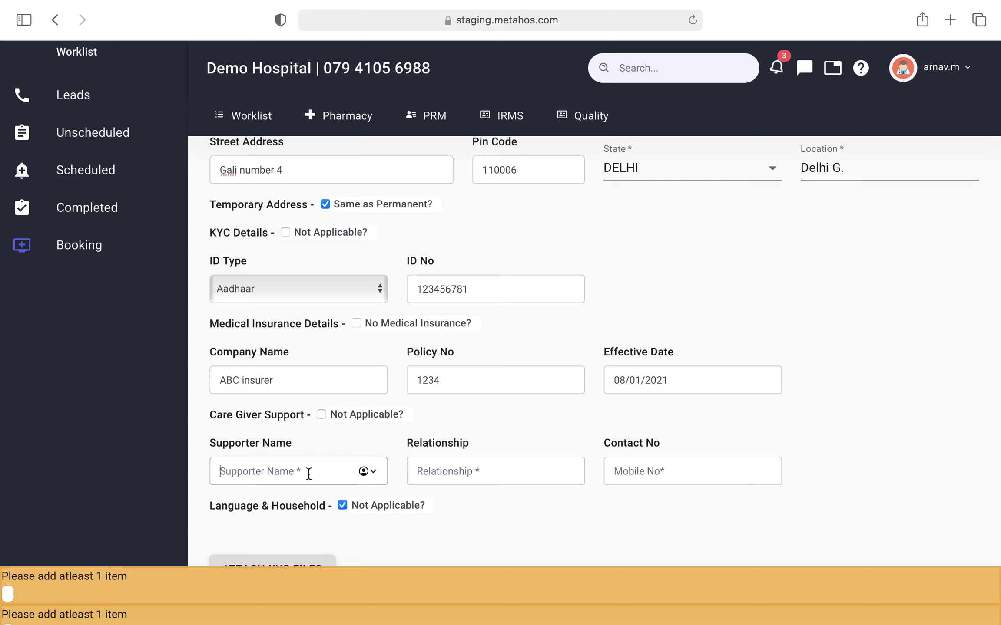
click(491, 465)
scroll(489, 441, down, 1)
text(Father)
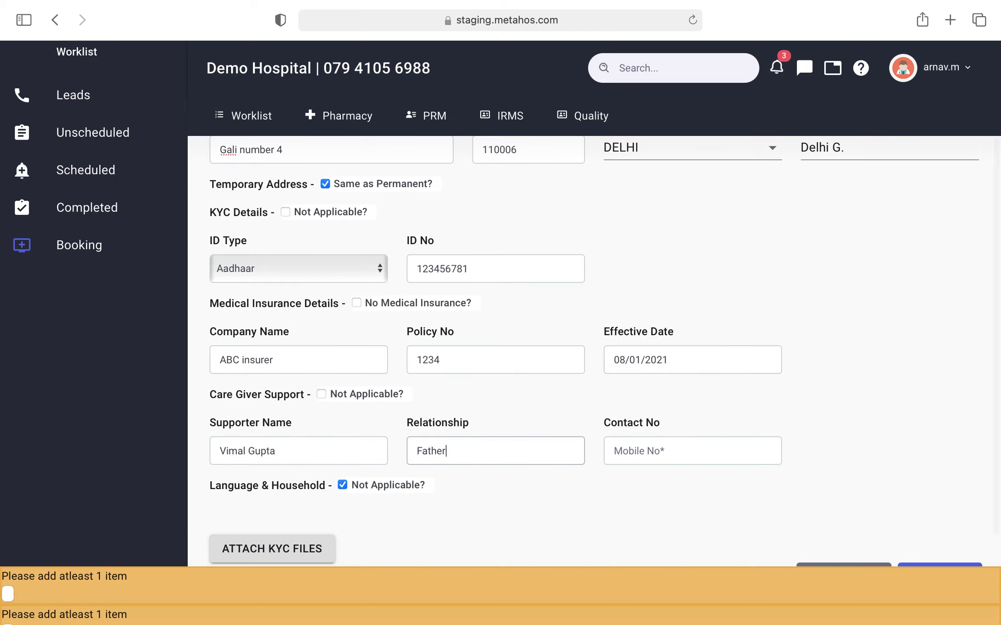
Step: Enter the supporter's 10-digit contact number, adding the missing final digit
click(654, 451)
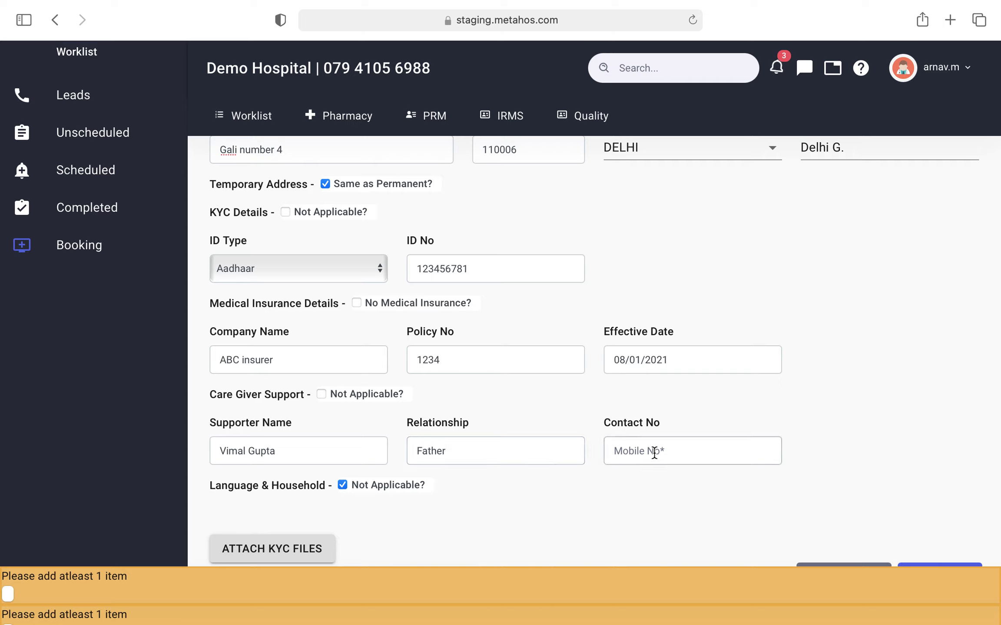
text(123456678)
scroll(748, 444, down, 1)
click(683, 449)
text(1)
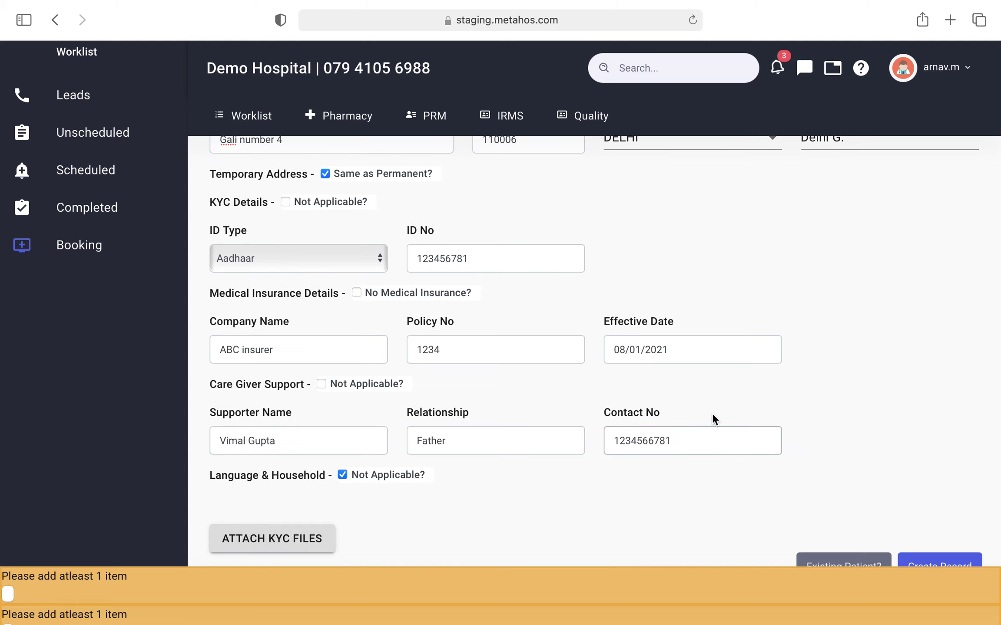
scroll(714, 416, down, 1)
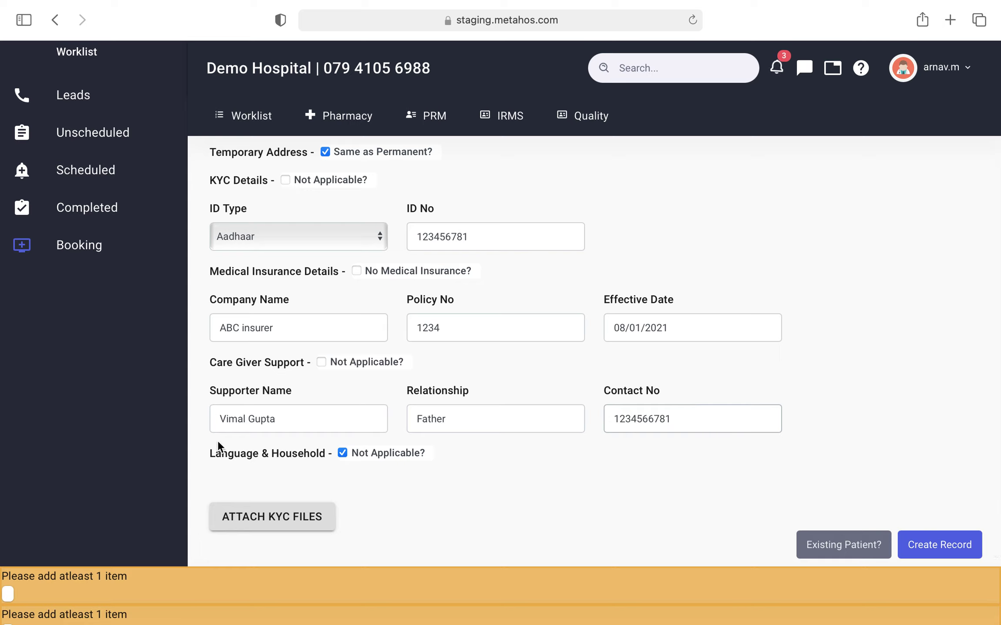
Step: Enable language and household details, keeping Hindi and choosing Some HS/secondary education
click(342, 453)
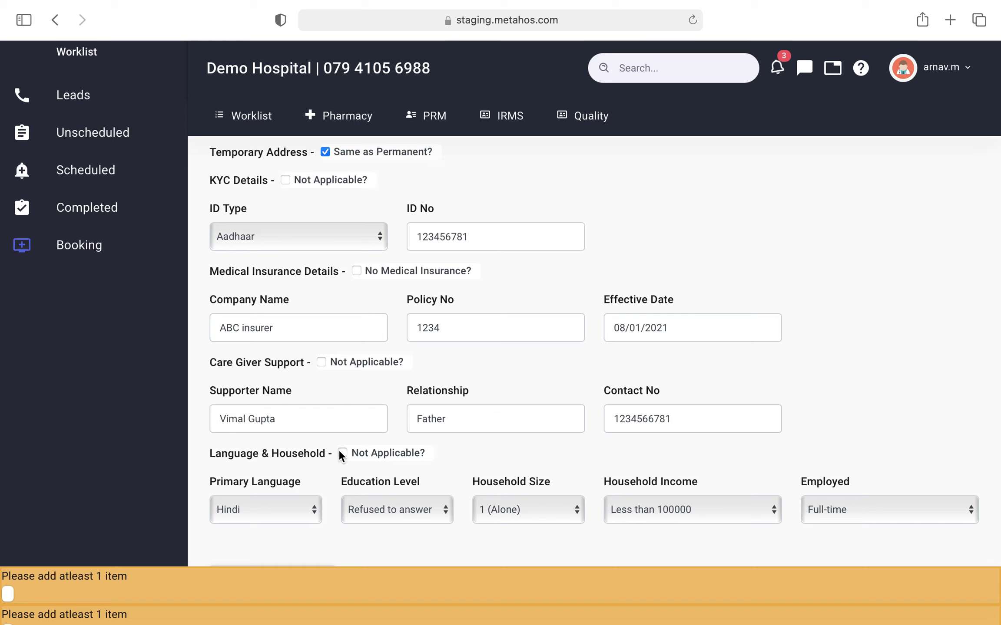
scroll(343, 451, down, 1)
scroll(350, 389, down, 1)
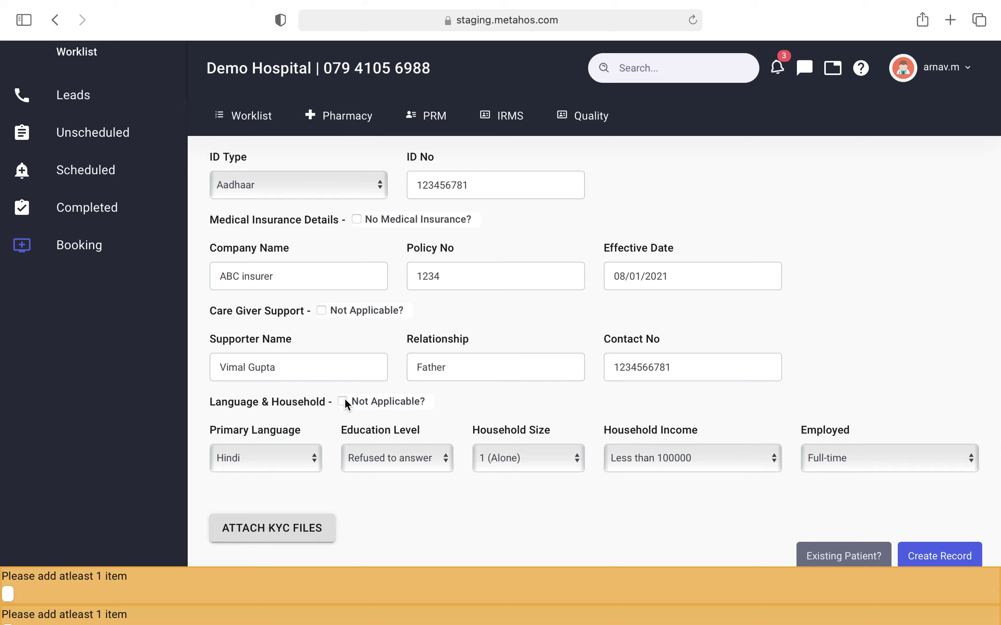
click(301, 453)
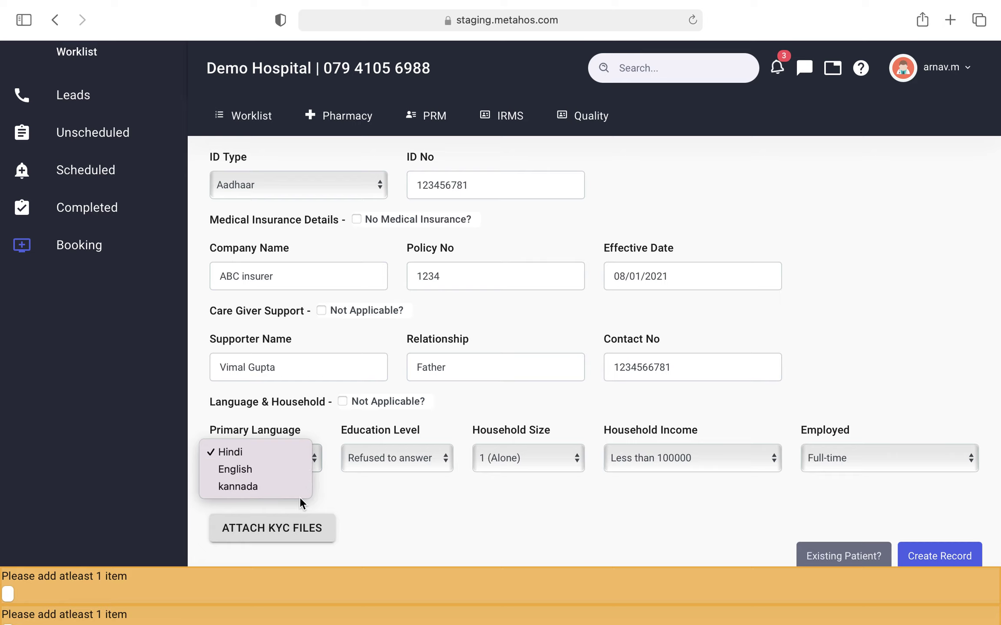
click(338, 484)
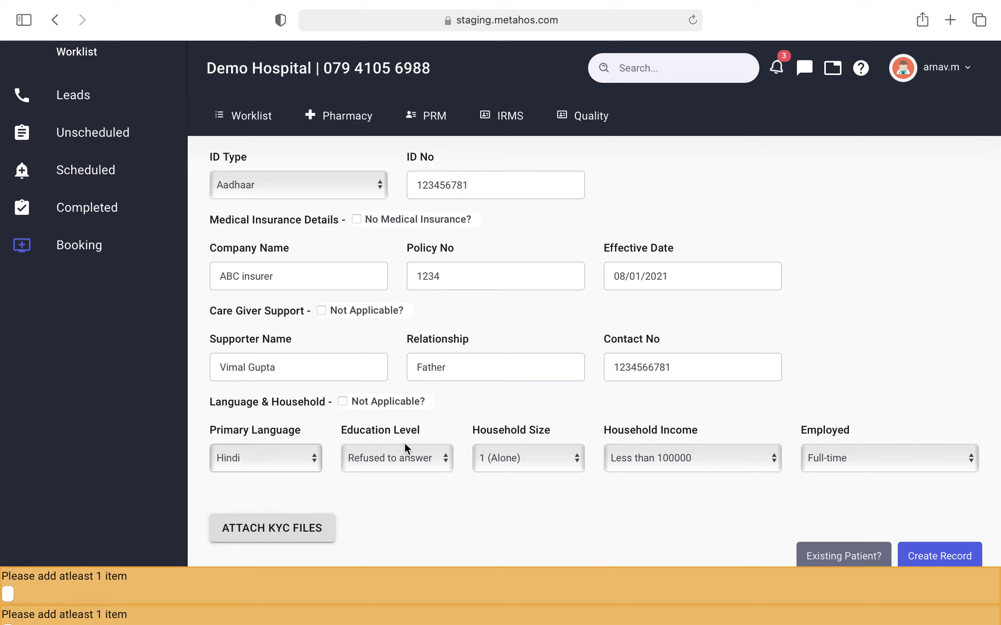
click(394, 457)
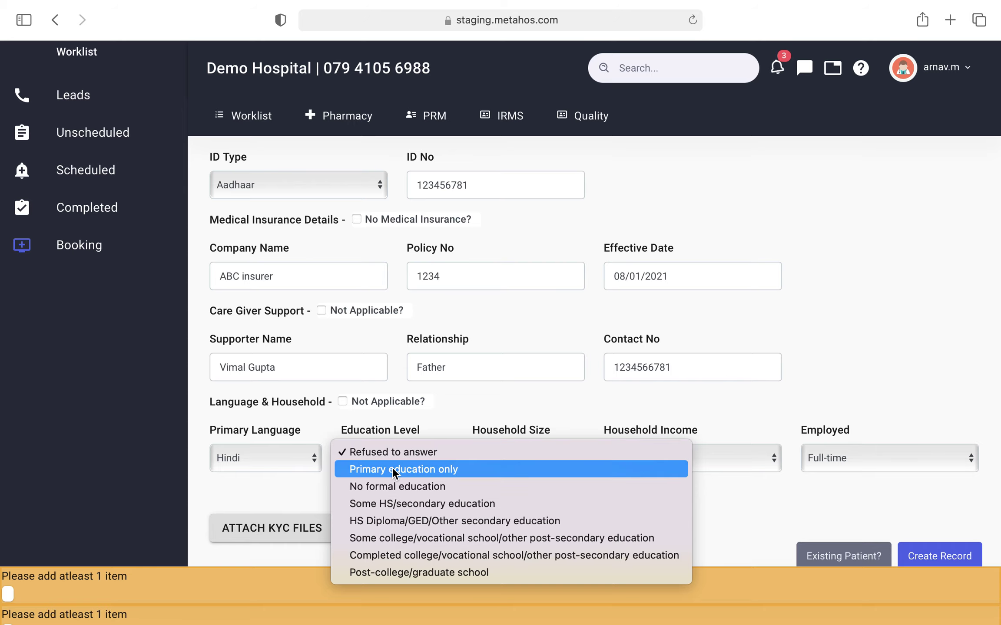
click(393, 503)
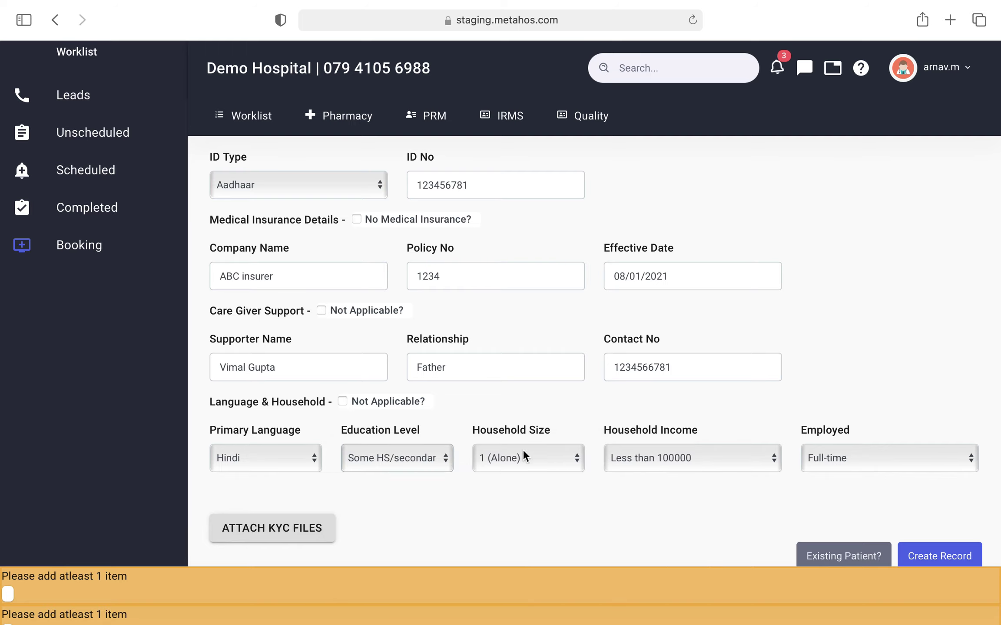
Step: Set household size 3, income Less than 100000, and employment status Full-time
click(522, 454)
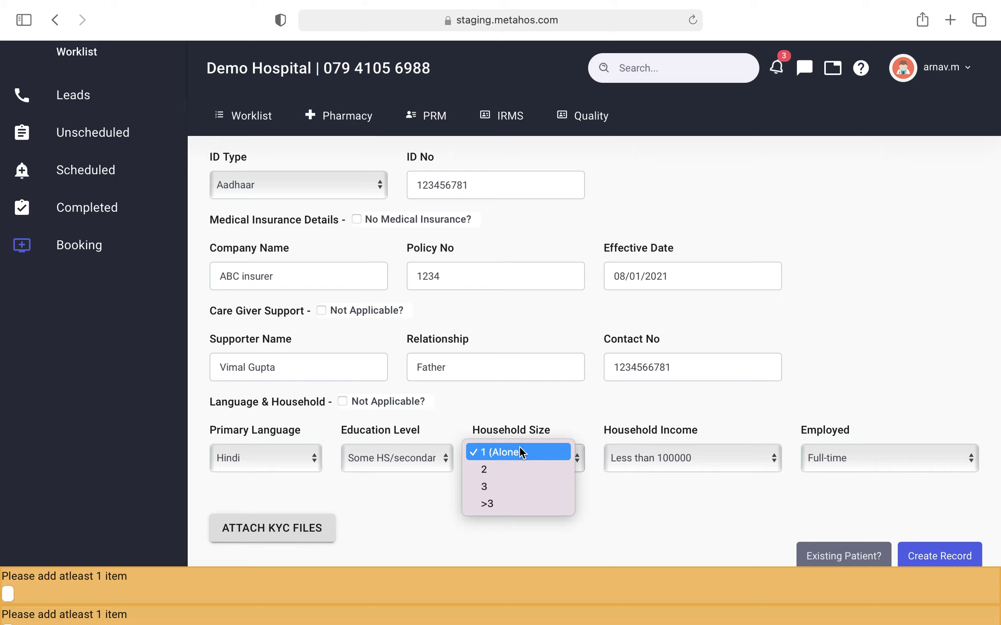
click(514, 486)
click(696, 459)
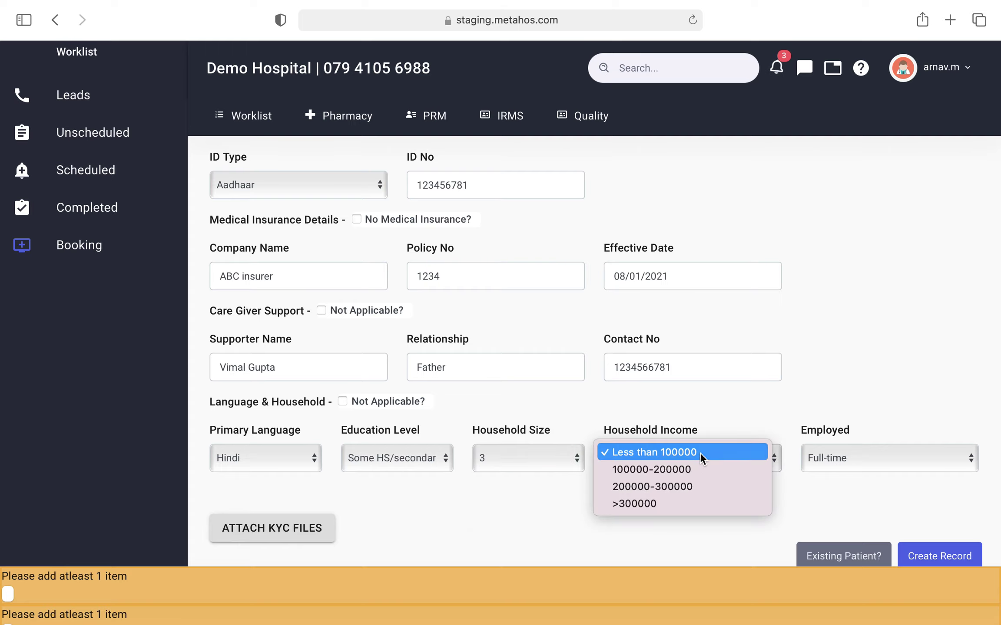
click(700, 453)
click(850, 451)
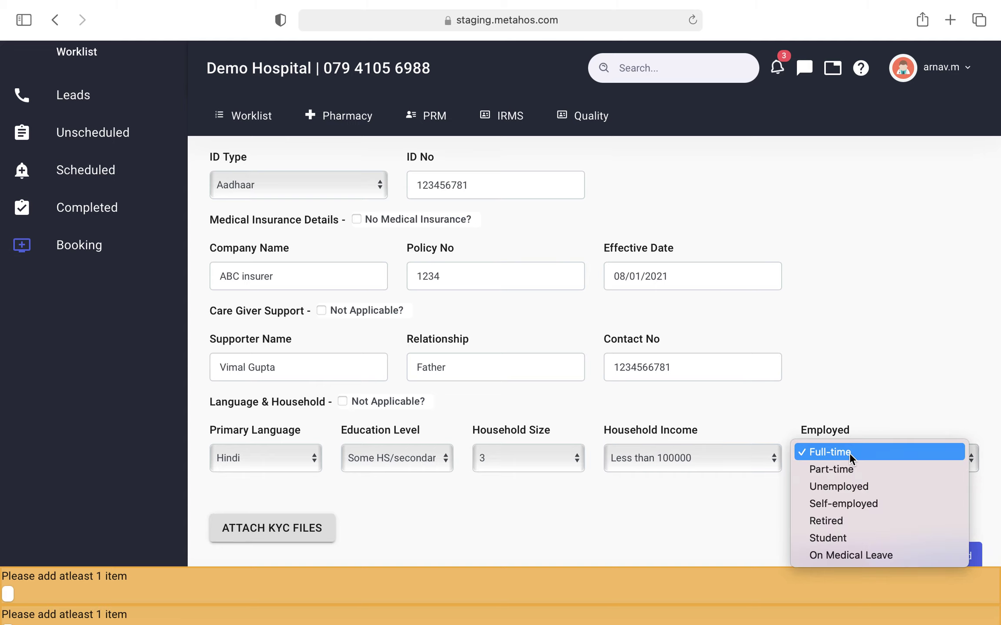
click(849, 452)
scroll(849, 456, down, 1)
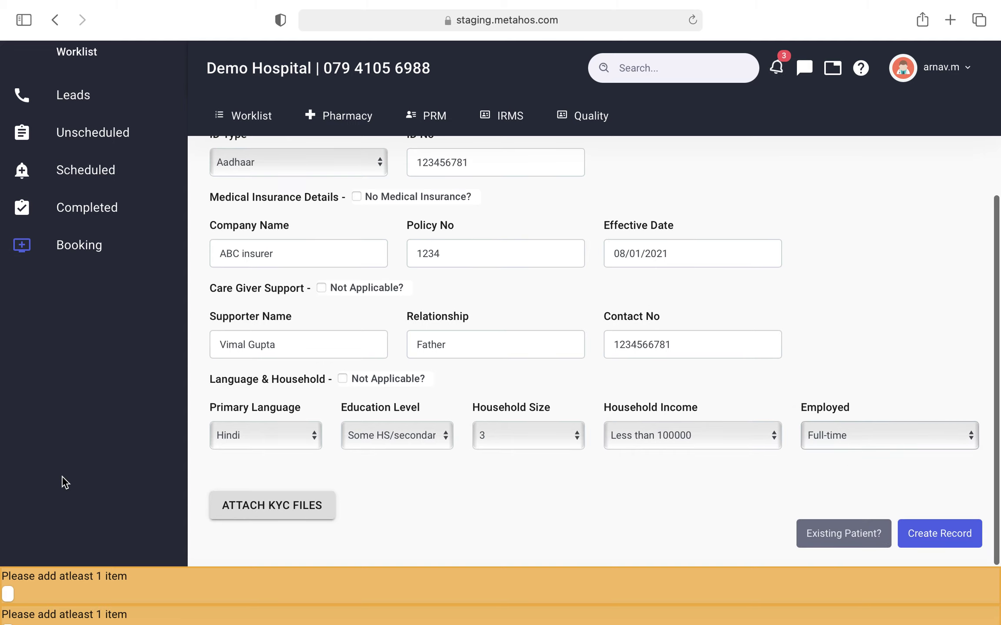
Step: Cancel the KYC file attachment and create the patient record with Create Record
click(263, 505)
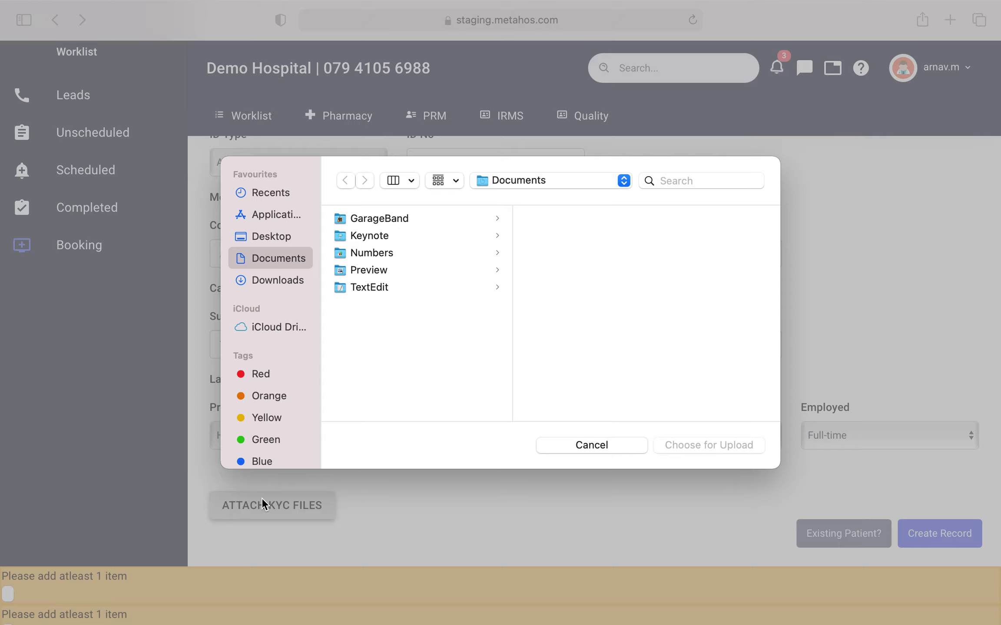
click(602, 446)
scroll(603, 464, down, 1)
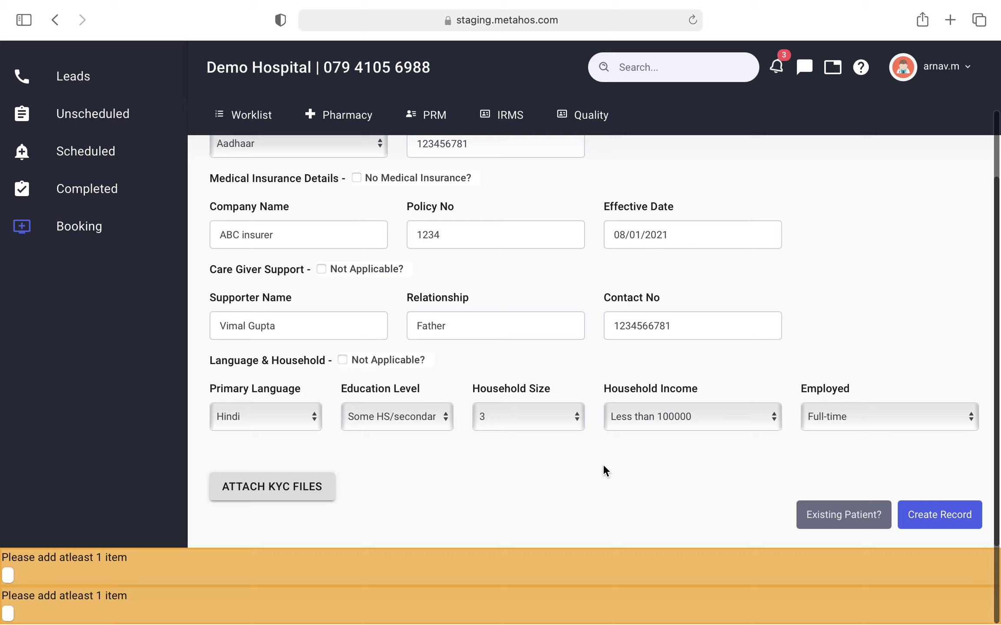
click(940, 526)
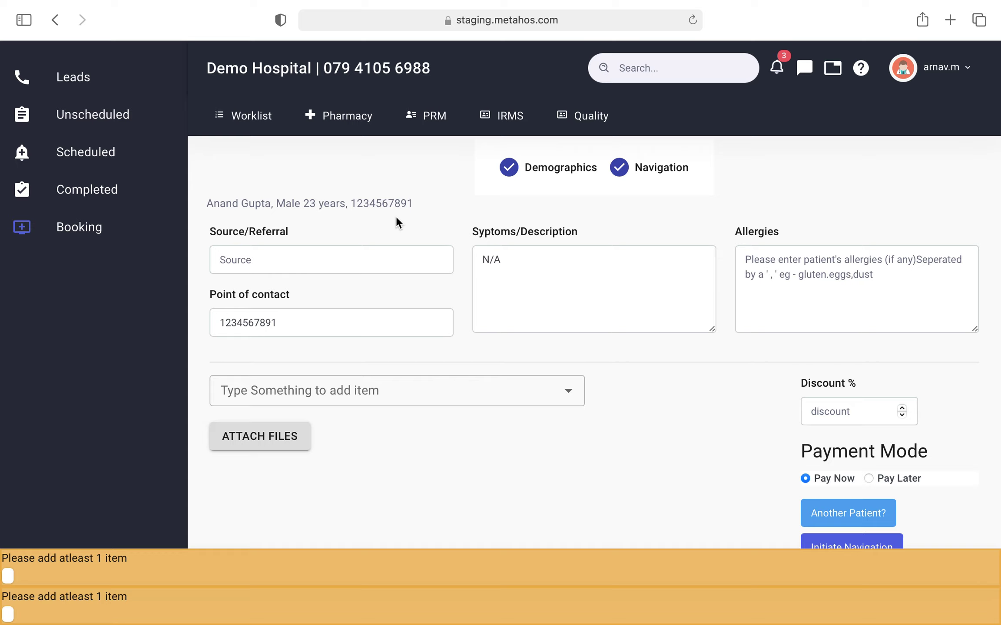
Step: Enter Internet as referral source, replace N/A with Headache, and add Peanut Allergy
click(366, 259)
scroll(364, 225, down, 1)
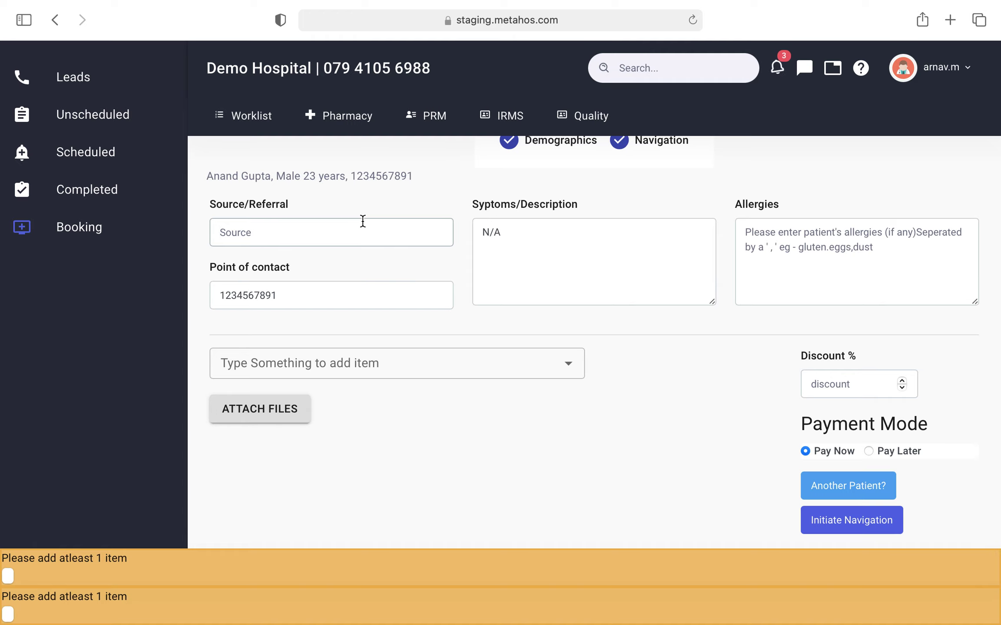
scroll(363, 221, up, 1)
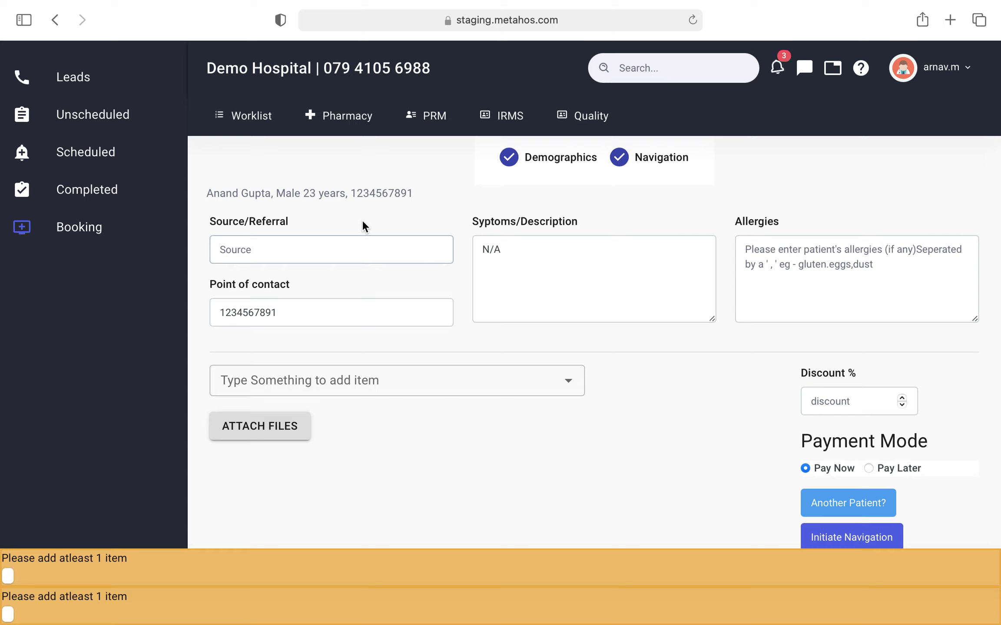
text(Internet)
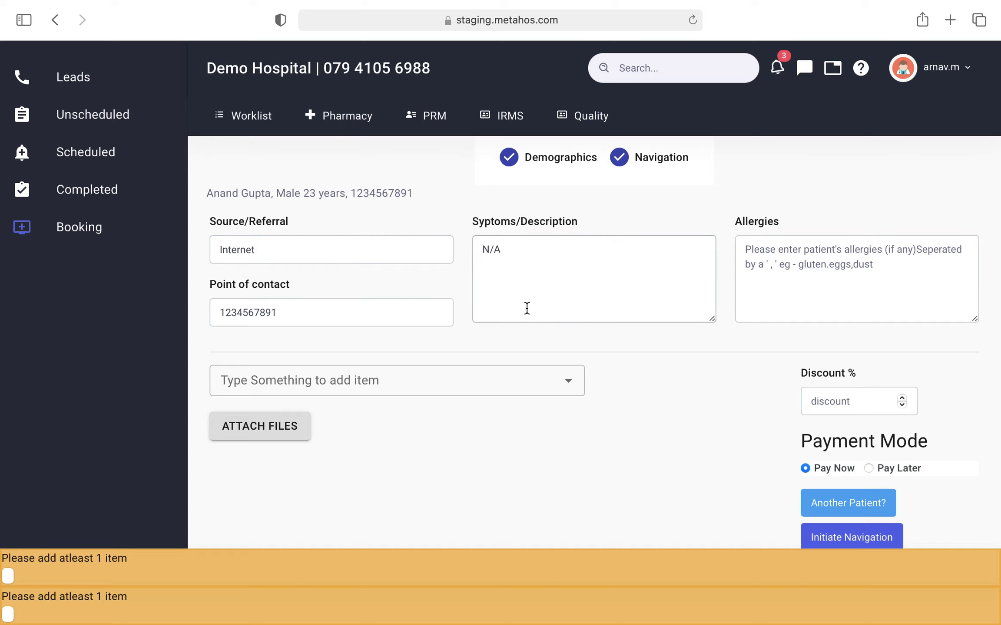
key(BackSpace)
key(BackSpace)
key(BackSpace)
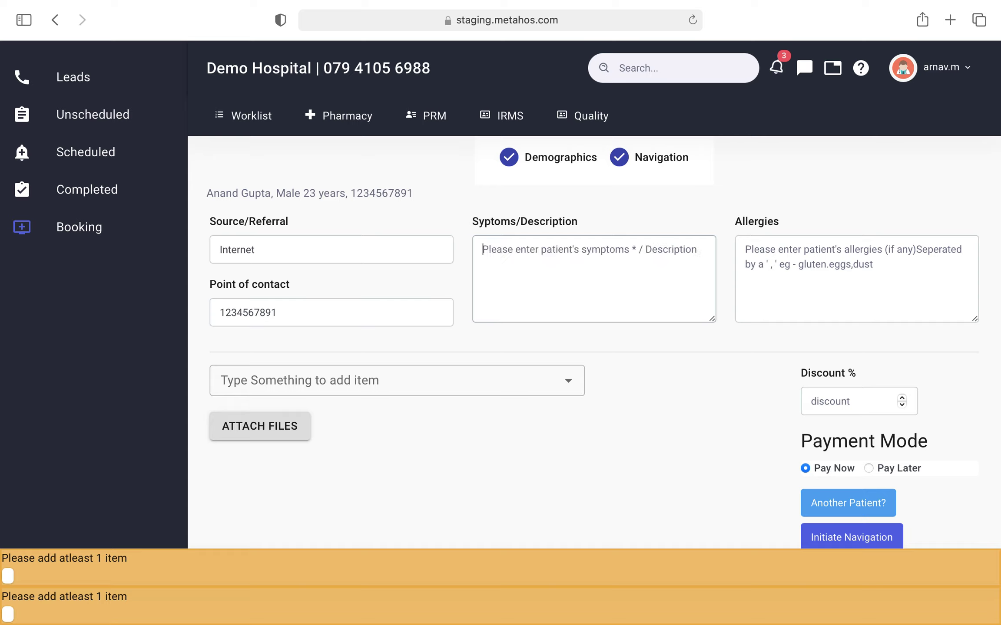
text(Headache)
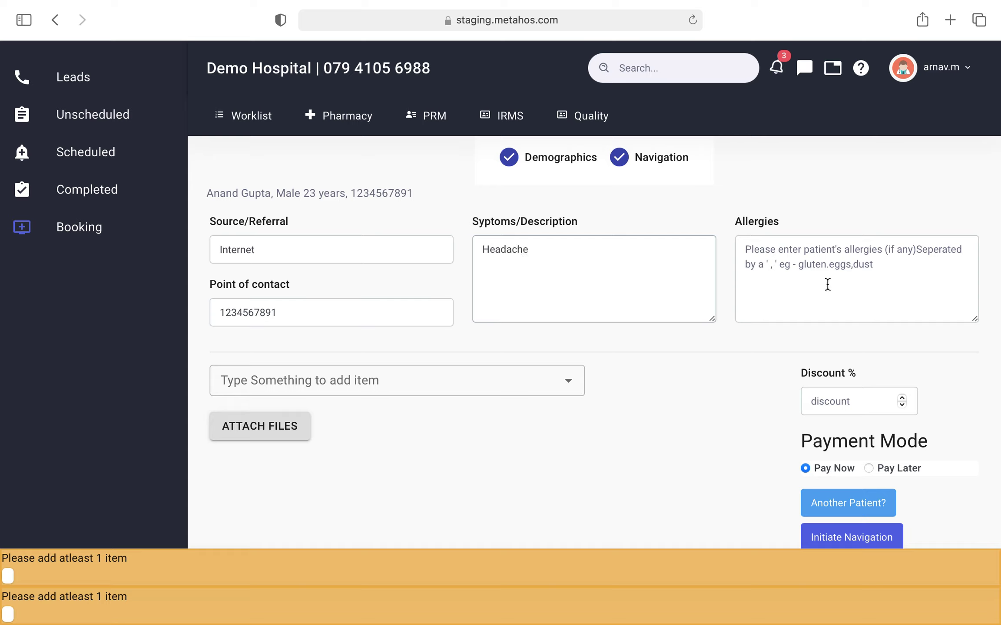
click(857, 273)
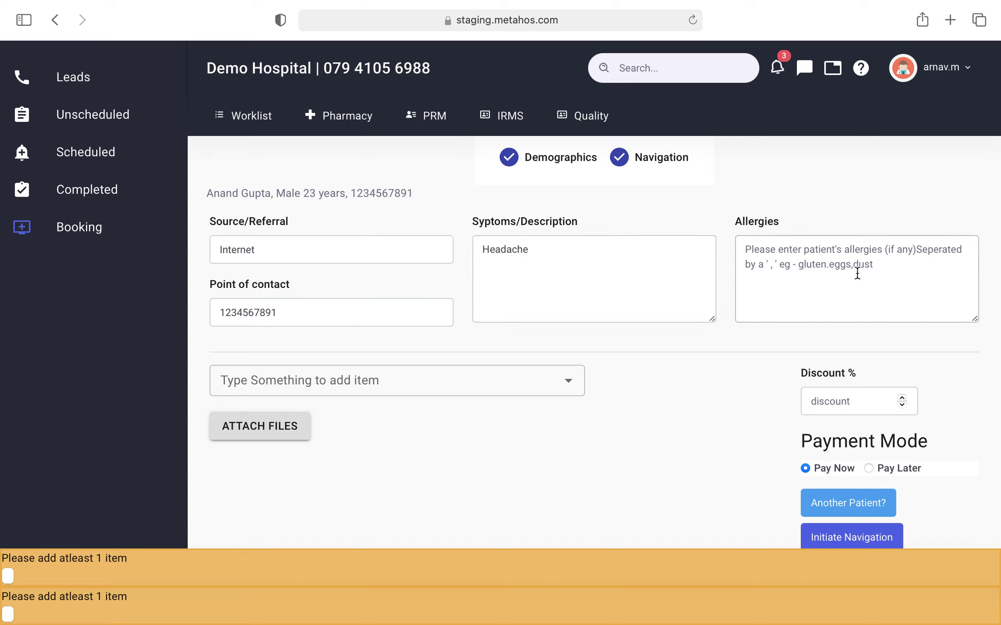
text(Peanu)
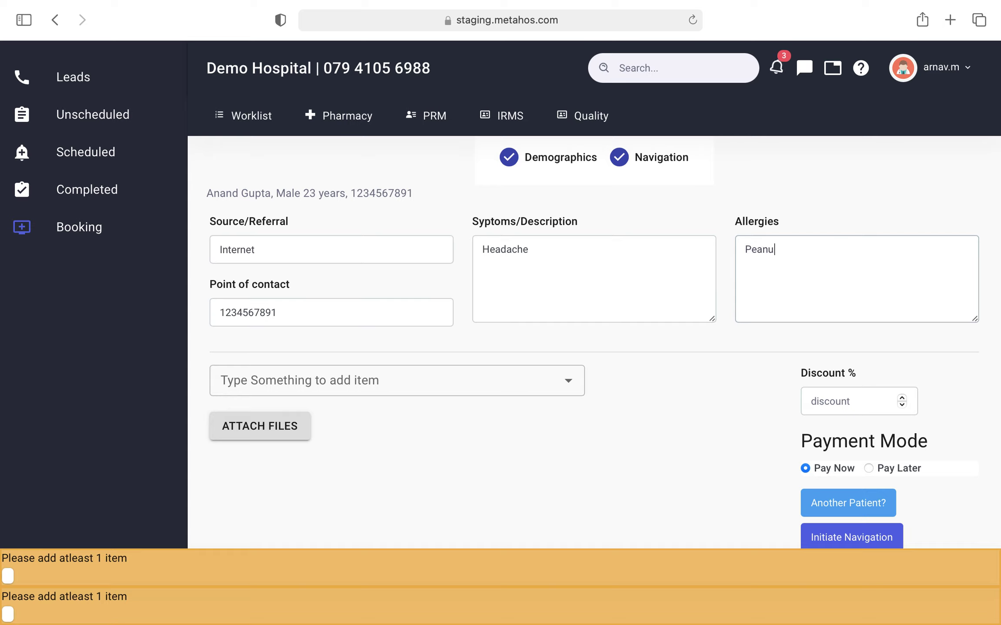
text(t Allergy)
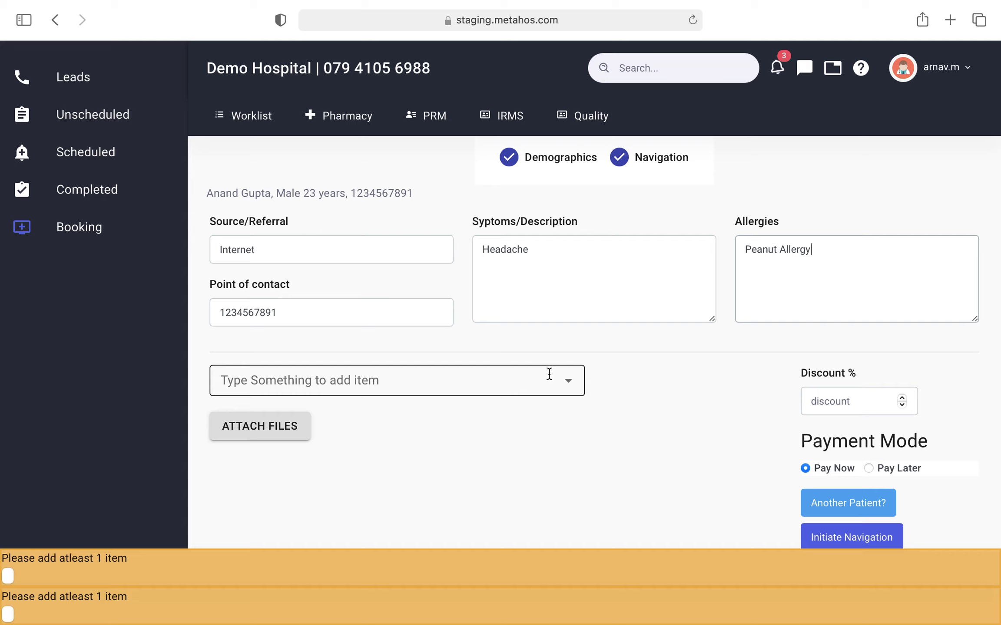
click(563, 381)
Step: Add a Platelet count item and raise its discount to 5%, making the net total 95 ₹
scroll(563, 380, down, 1)
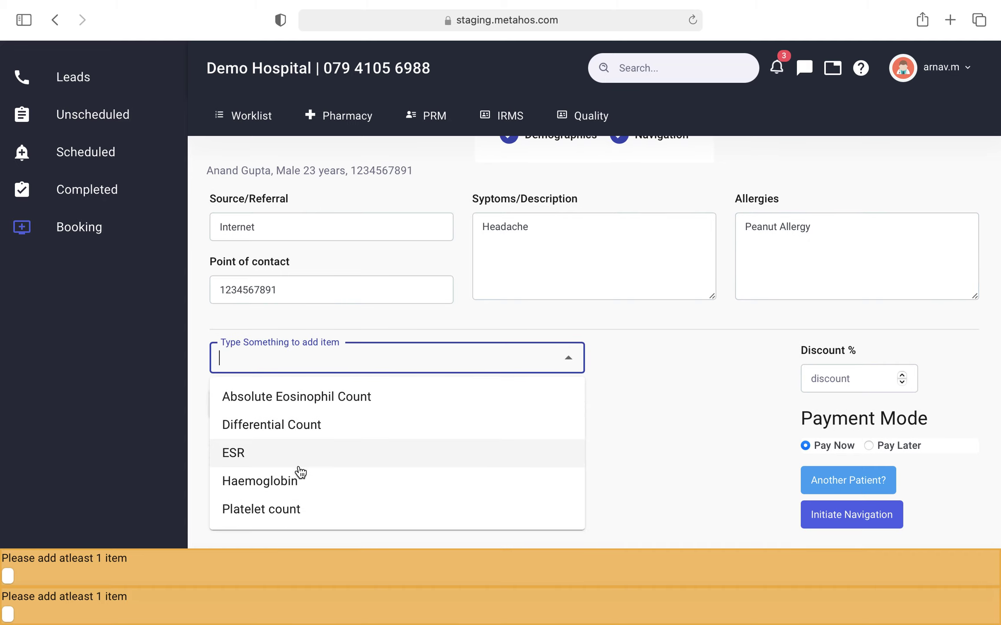
click(297, 517)
scroll(363, 346, down, 1)
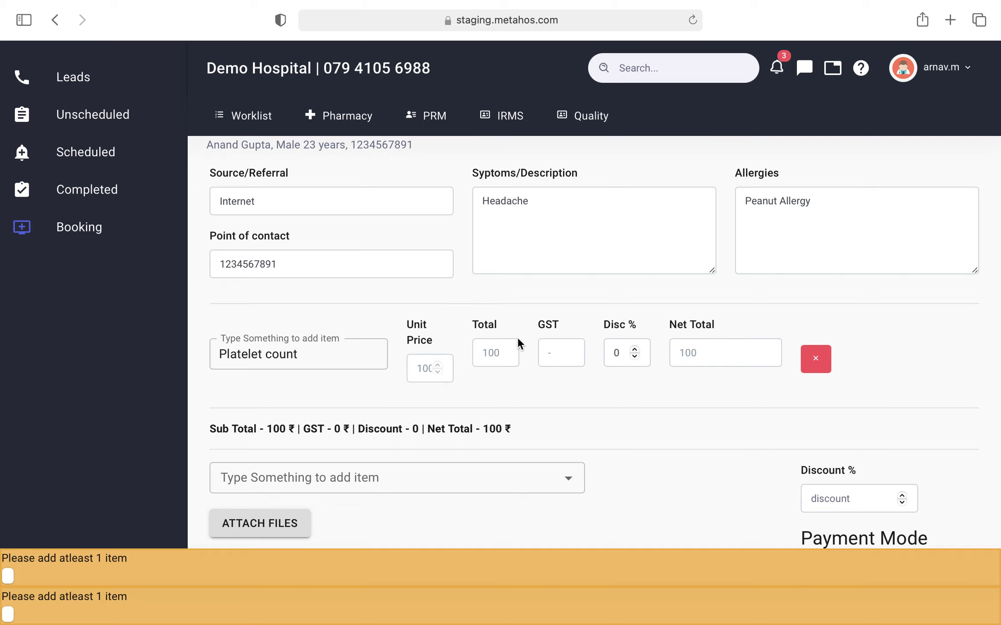
click(635, 350)
click(634, 350)
click(634, 350)
click(634, 350)
click(635, 350)
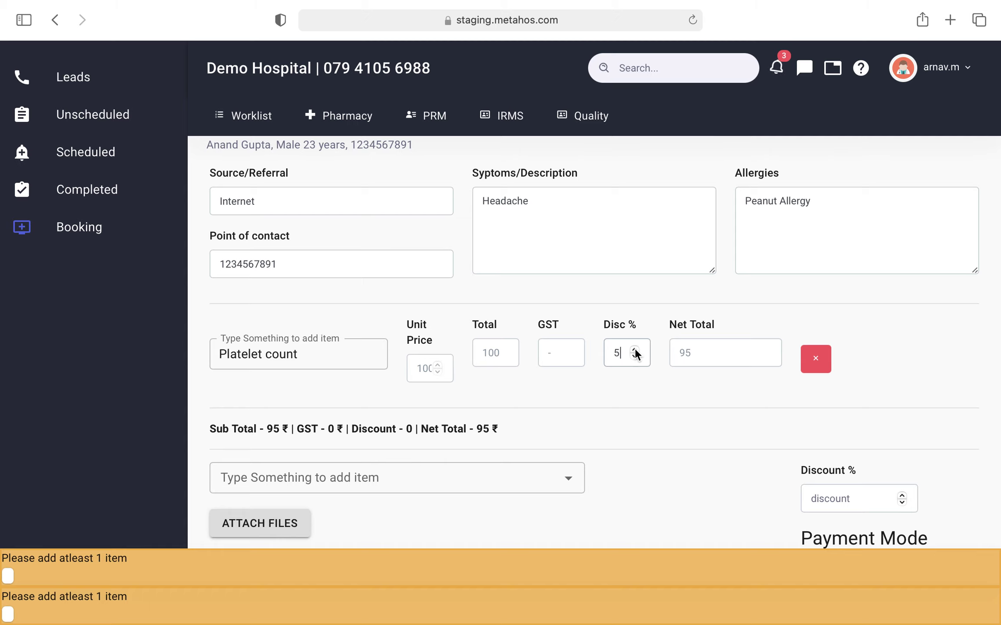
scroll(641, 355, down, 2)
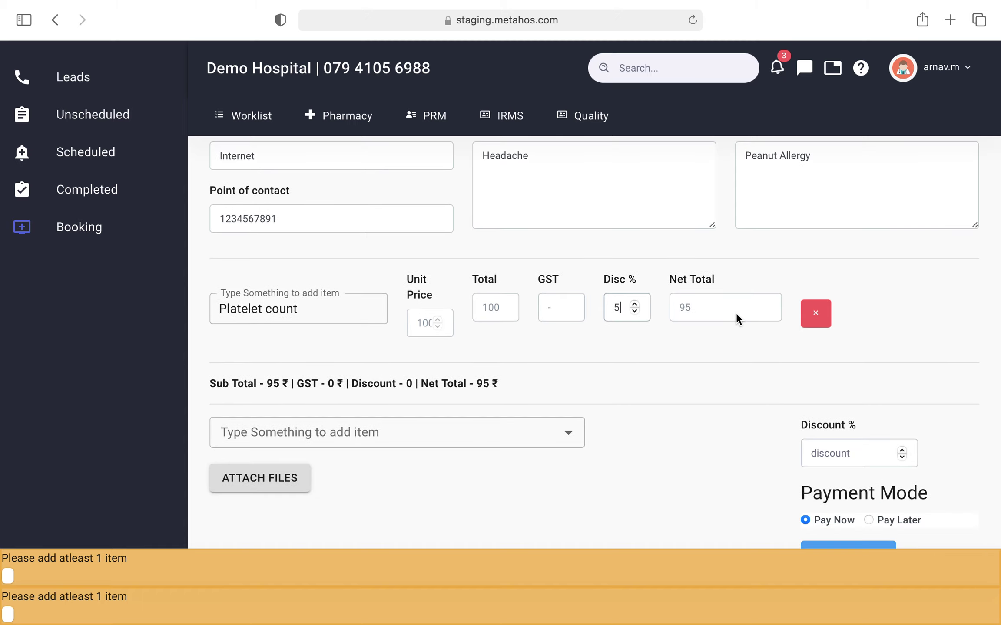
scroll(735, 313, down, 1)
scroll(684, 340, down, 2)
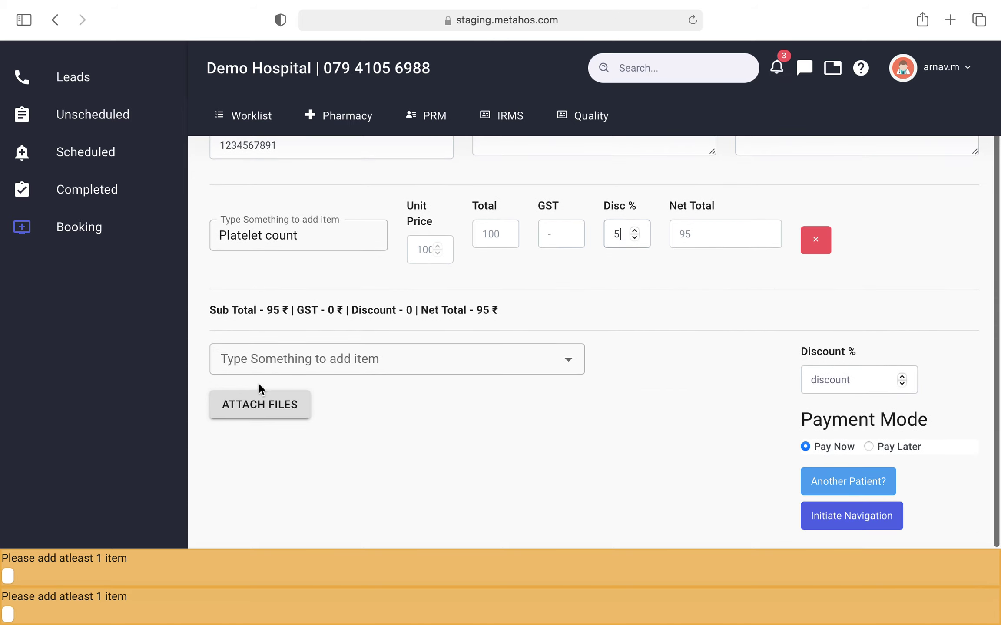
click(261, 403)
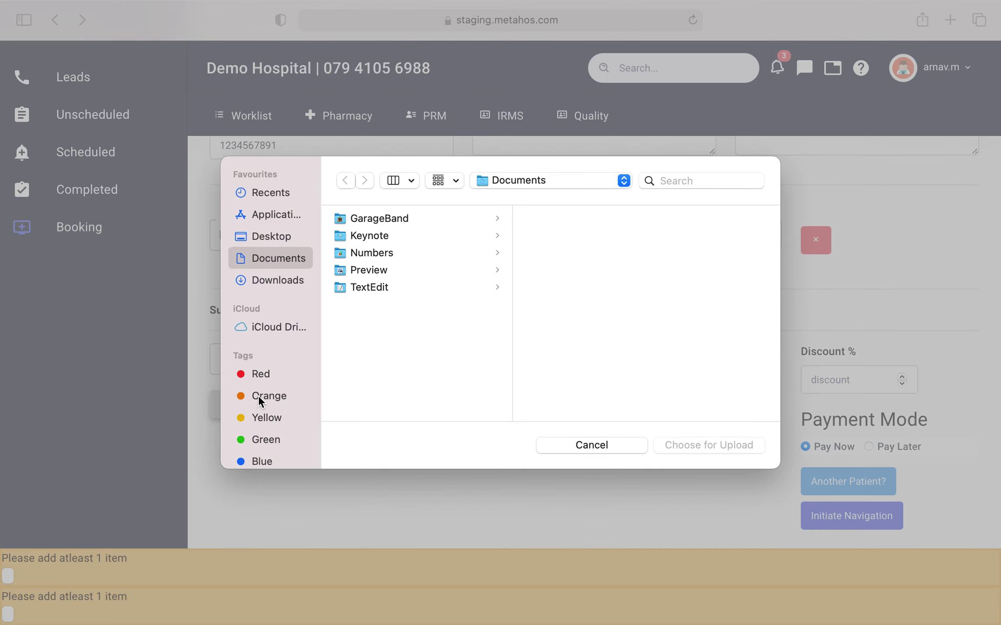
click(633, 445)
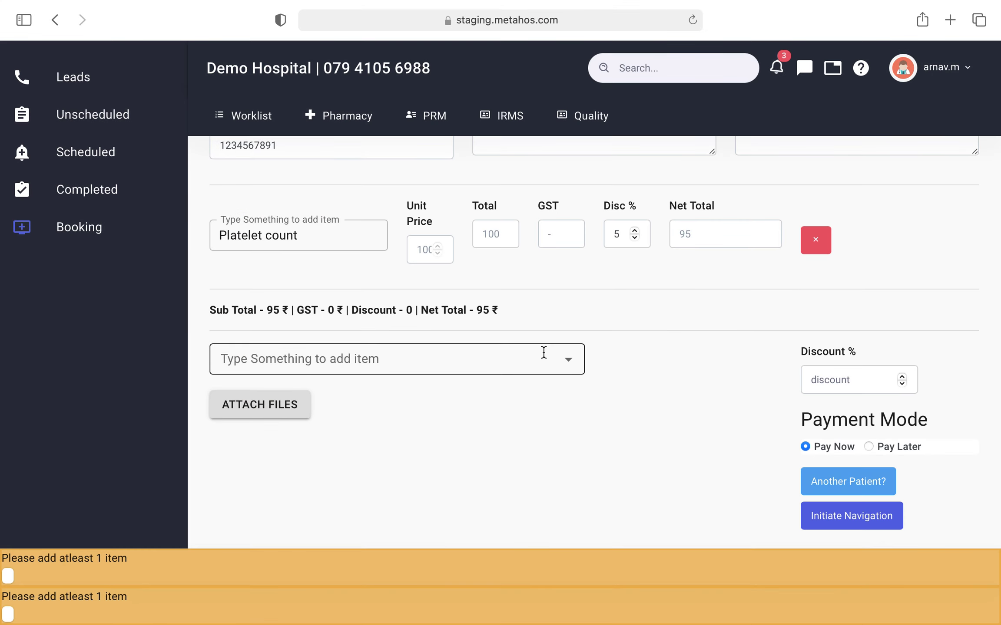
click(543, 353)
click(568, 360)
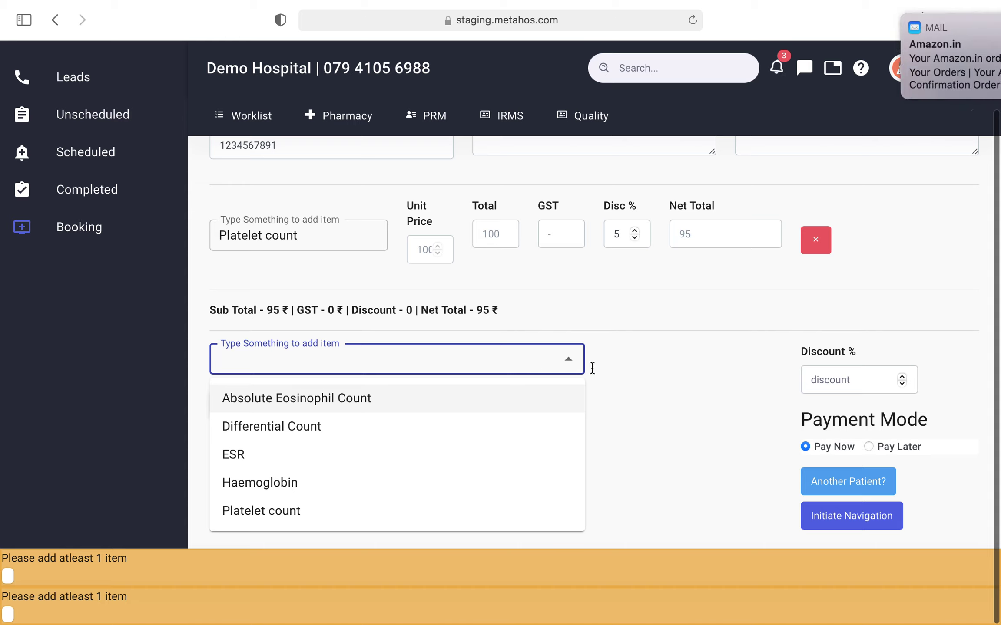
click(650, 393)
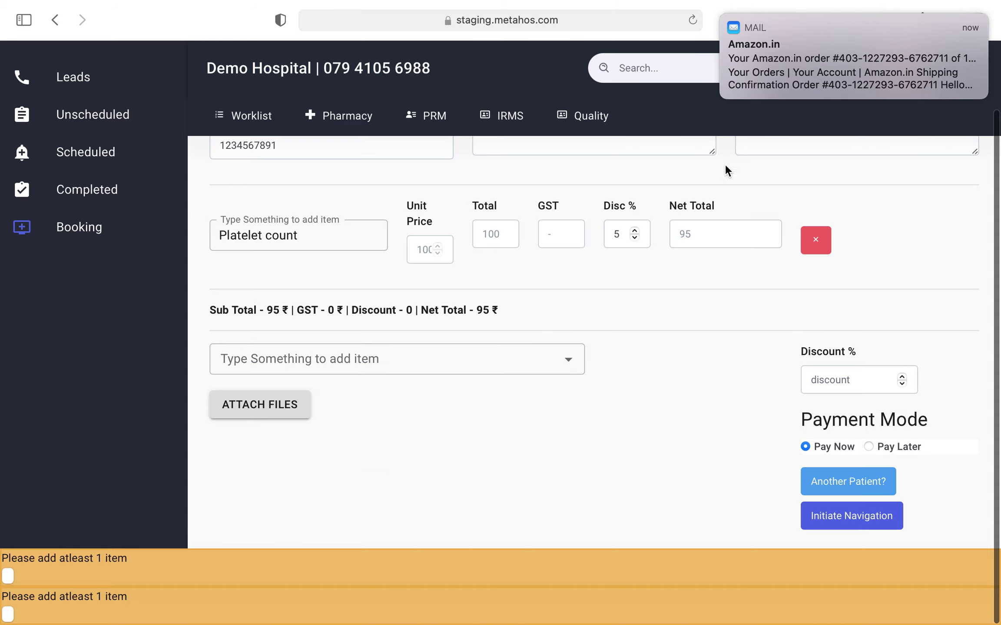
click(725, 15)
scroll(711, 442, down, 1)
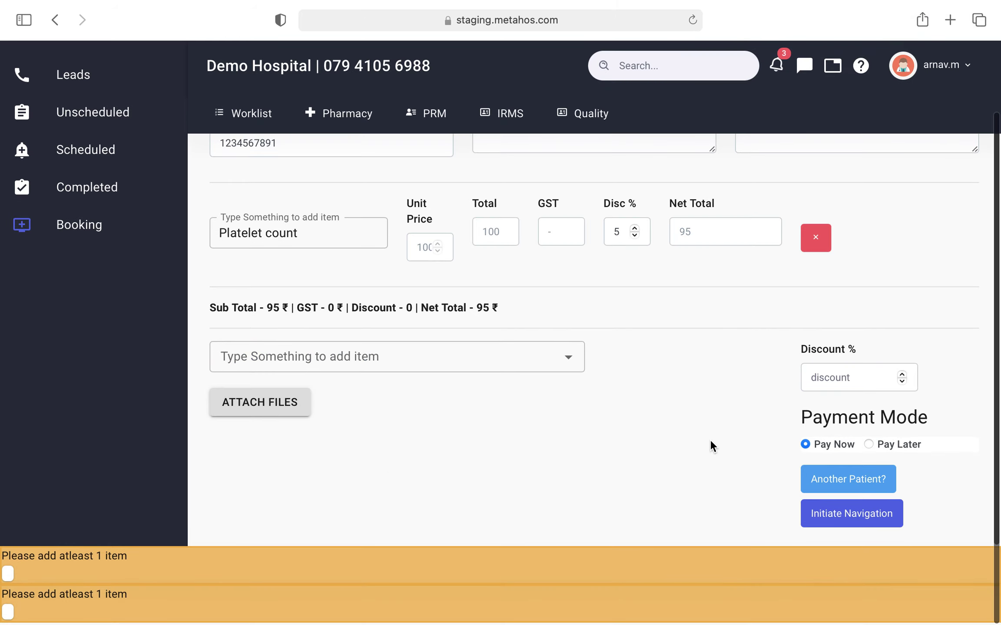
scroll(758, 425, up, 2)
scroll(758, 425, down, 2)
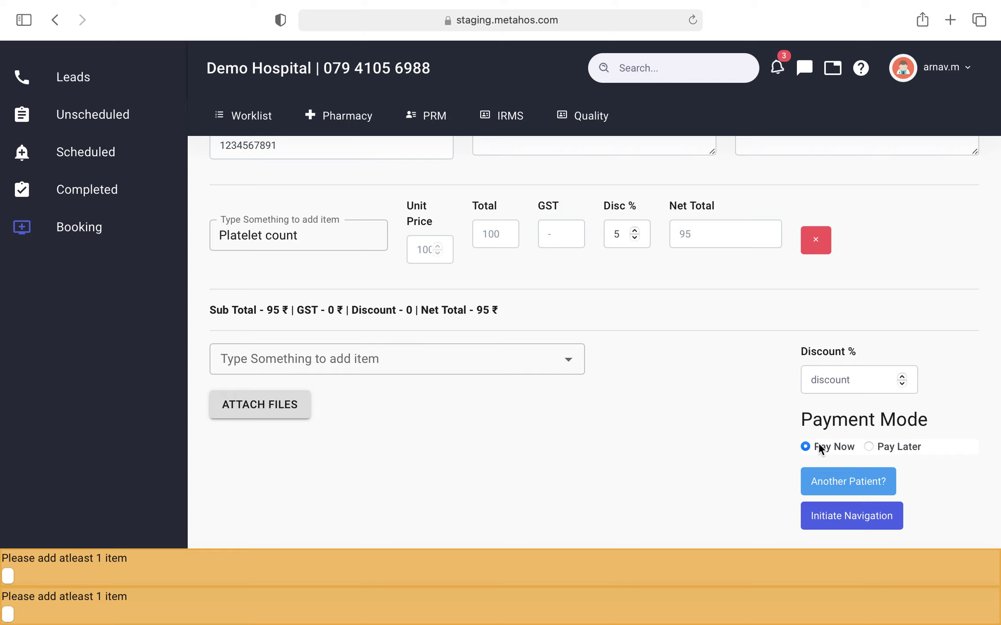
Step: Initiate the navigation and review the card and payment-link options before returning to cash
click(834, 516)
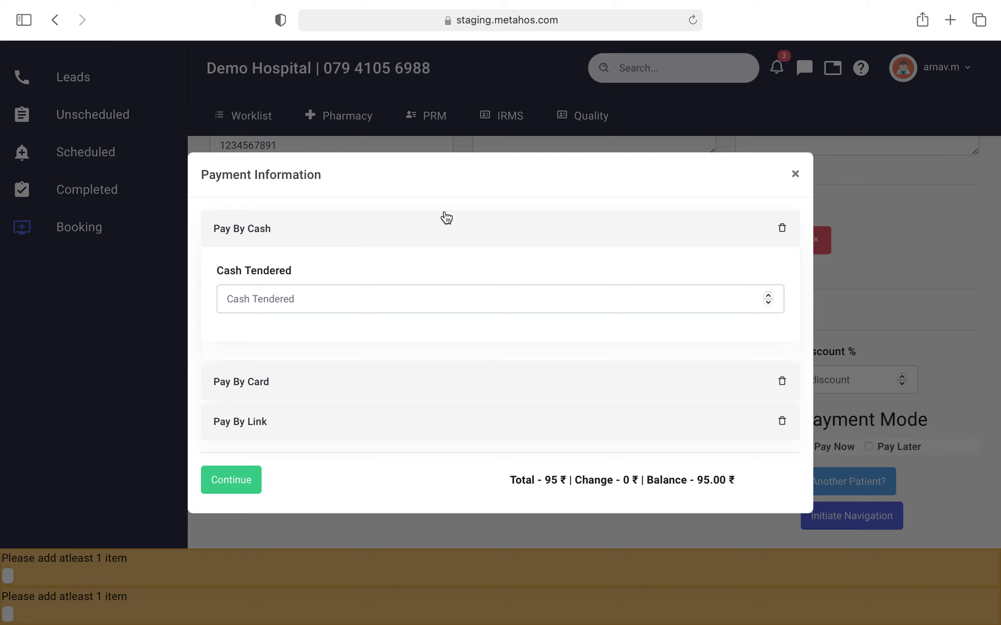
click(385, 396)
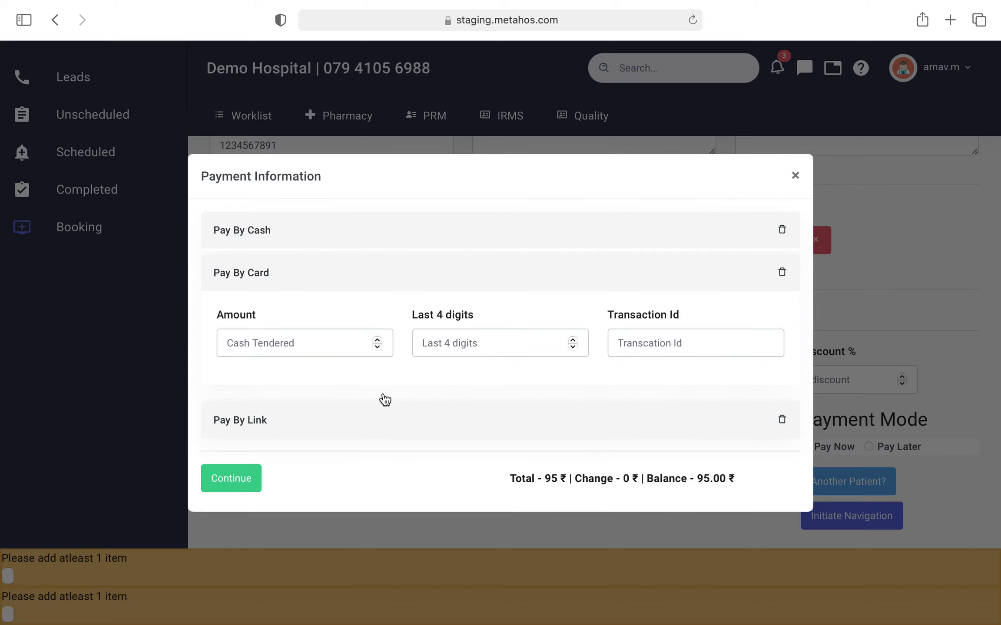
click(366, 433)
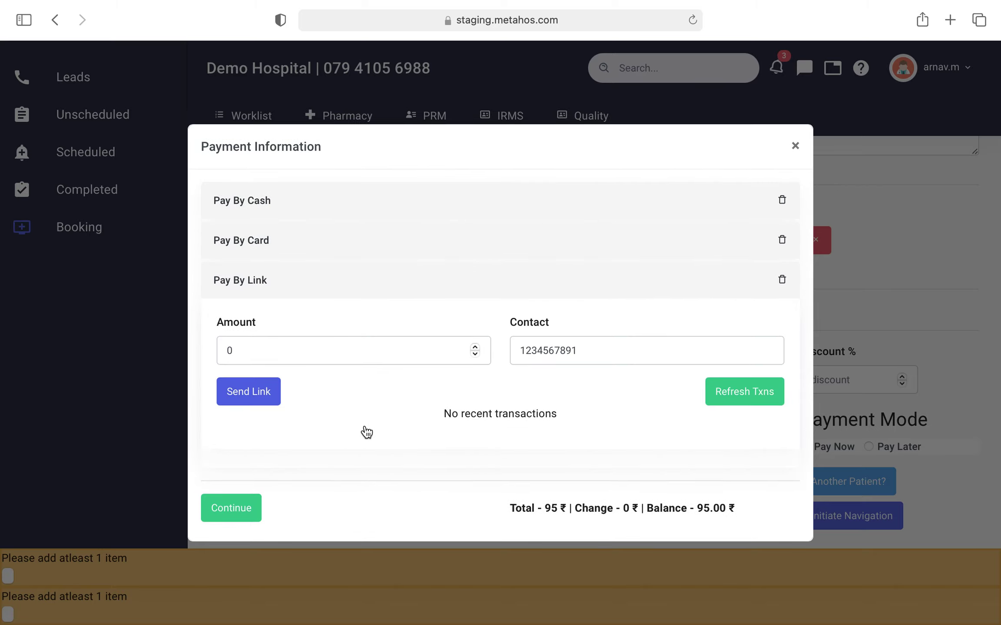
click(404, 200)
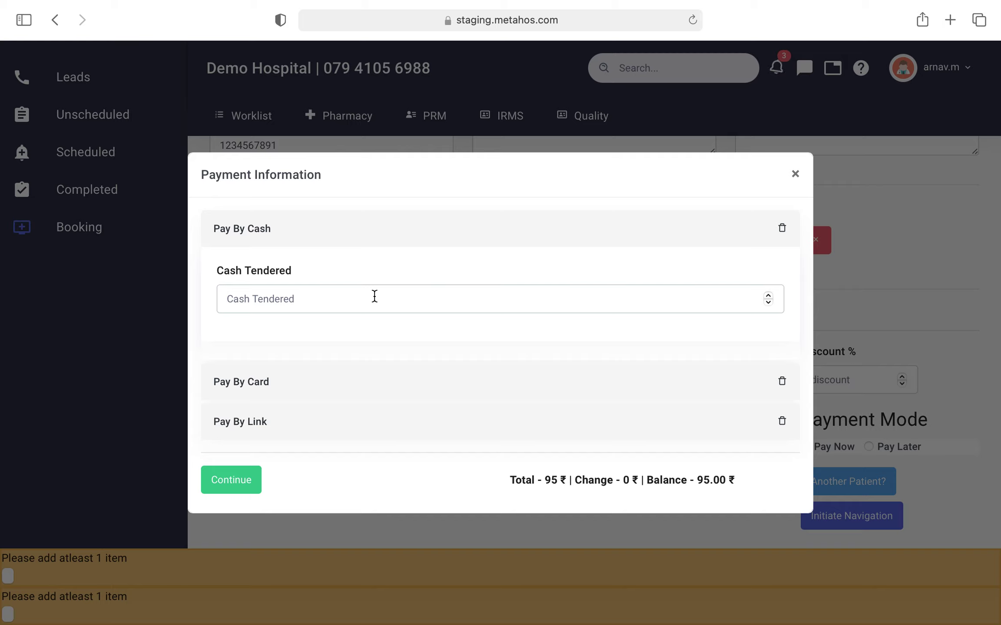
Step: Enter 95 as cash tendered, replacing an initial 100 so change drops from 5.00 ₹ to zero
click(374, 296)
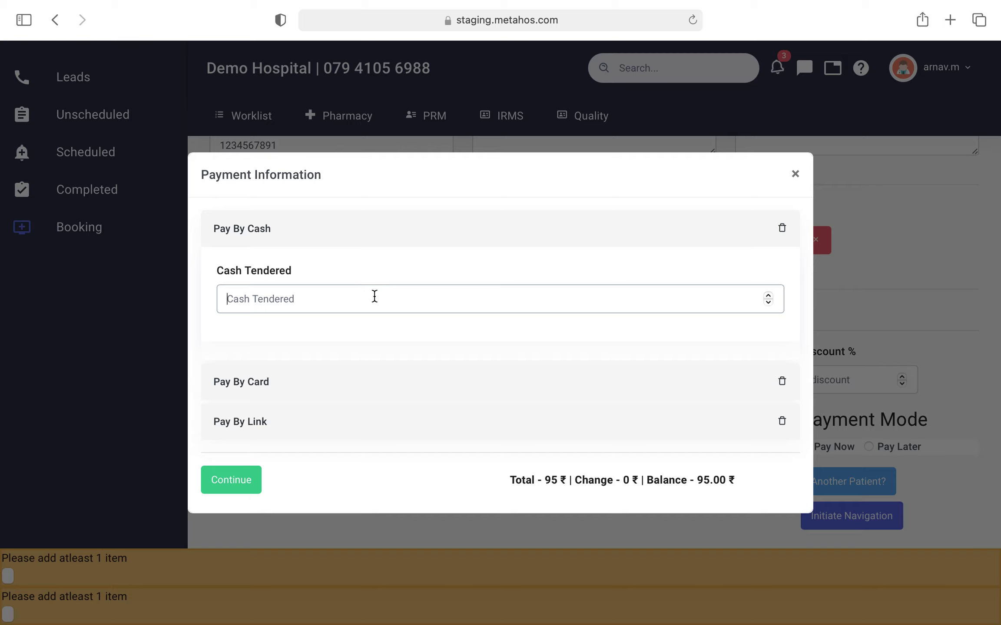
text(100)
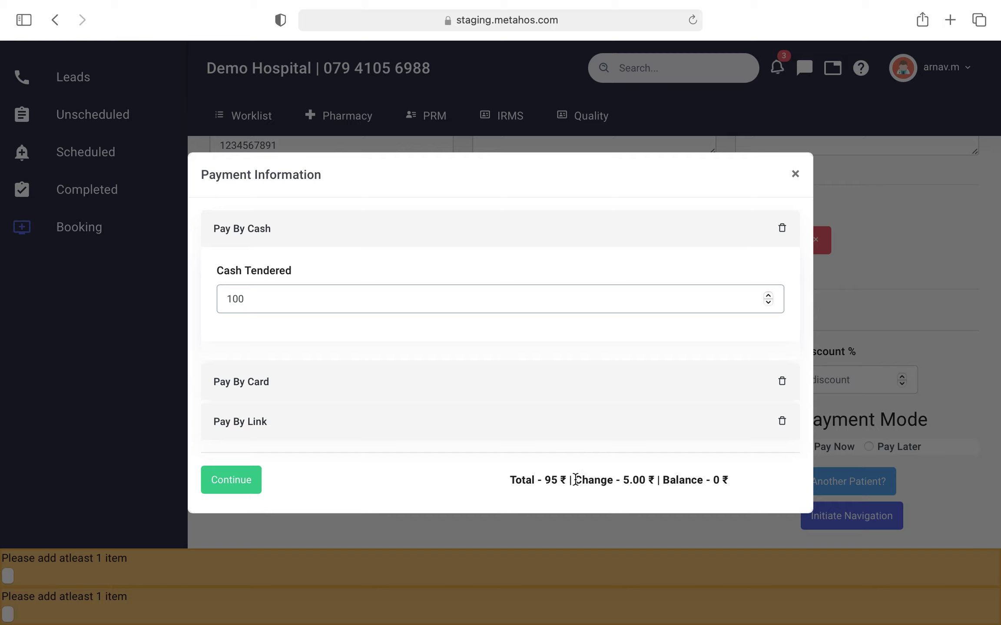
drag(575, 480, 659, 483)
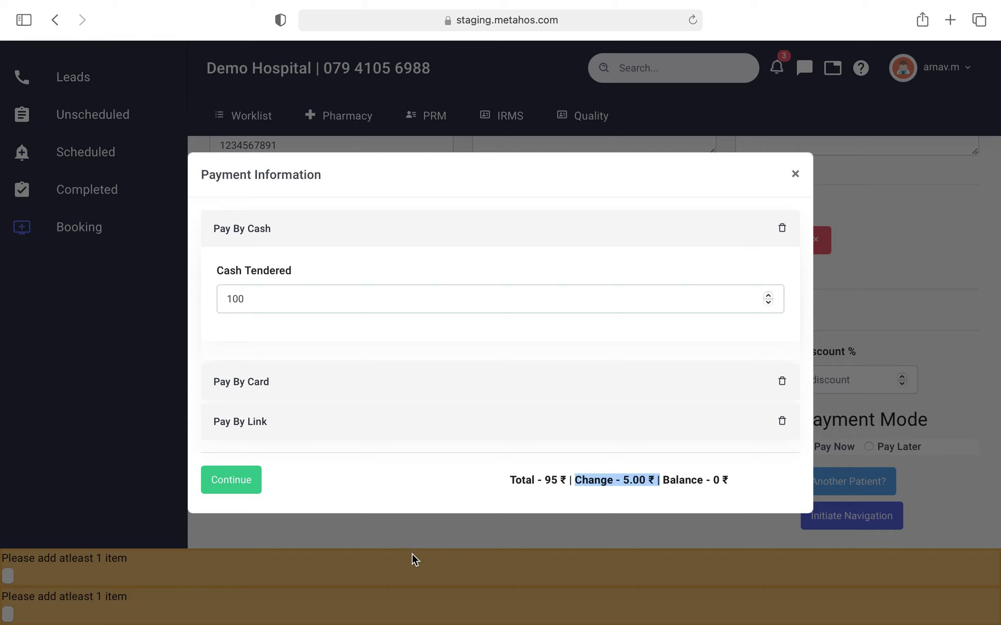
click(474, 477)
double_click(300, 310)
text(95)
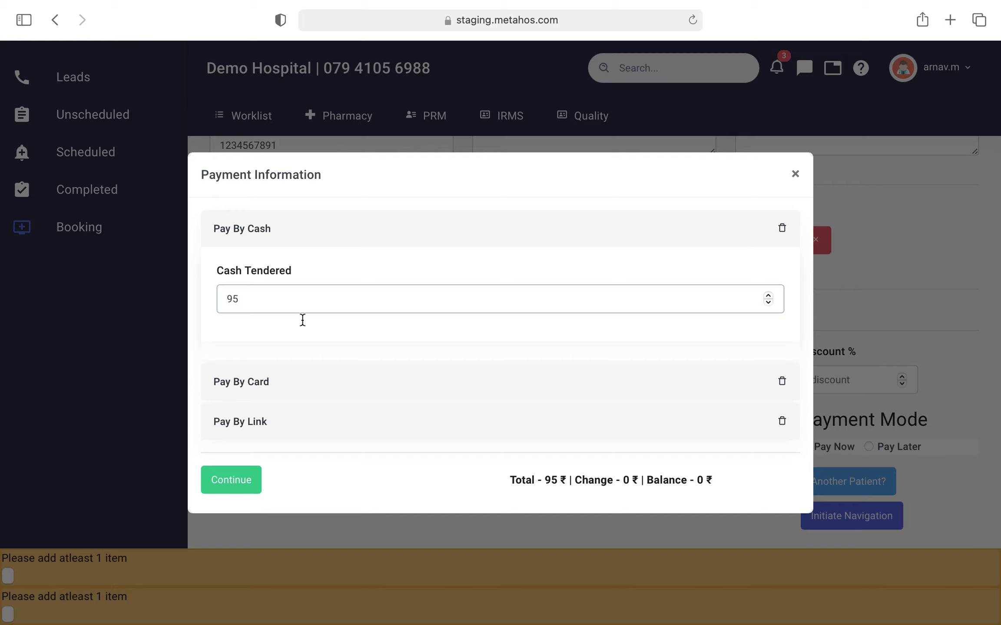
double_click(582, 485)
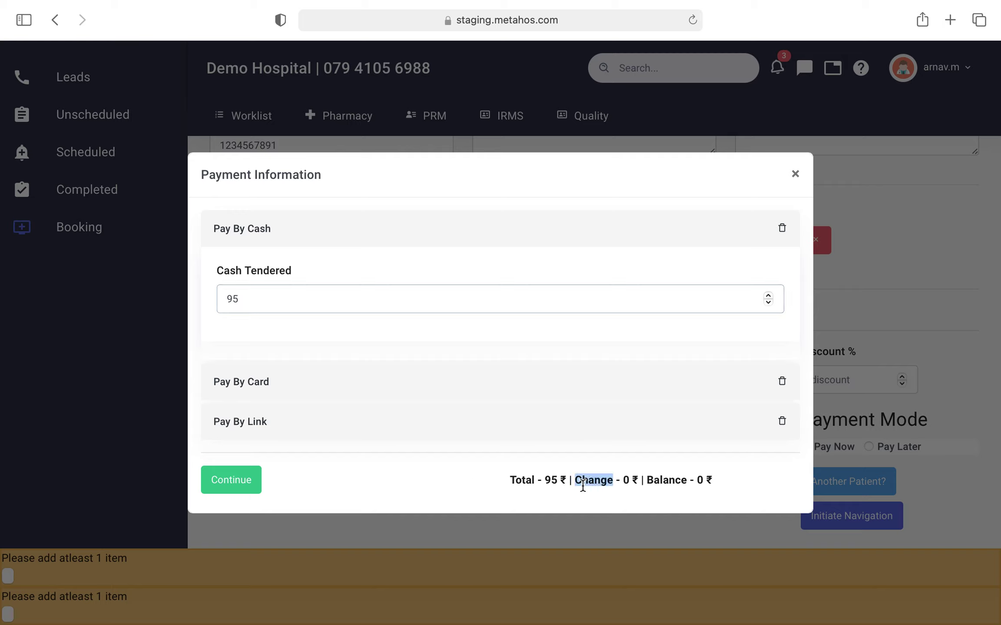
click(307, 481)
click(231, 484)
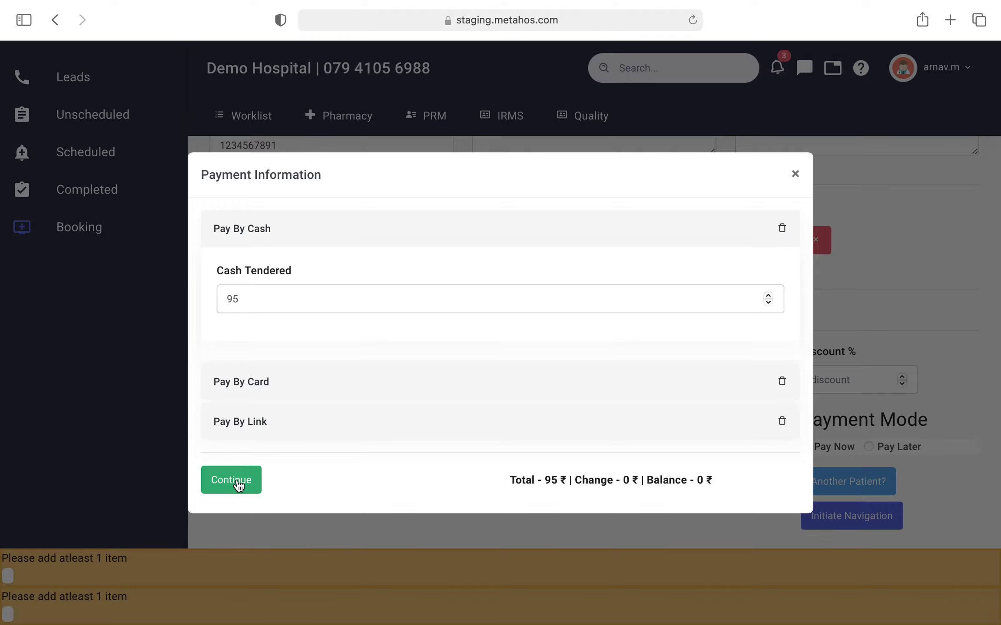
Step: Submit the cash payment, accept printing the receipt, then cancel the macOS print dialog
click(238, 485)
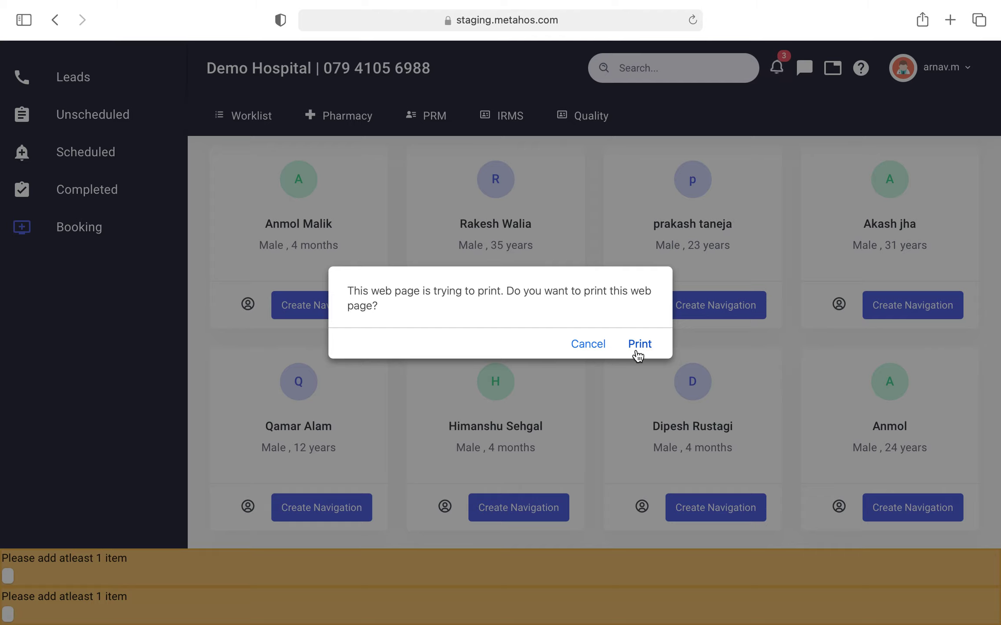
click(636, 352)
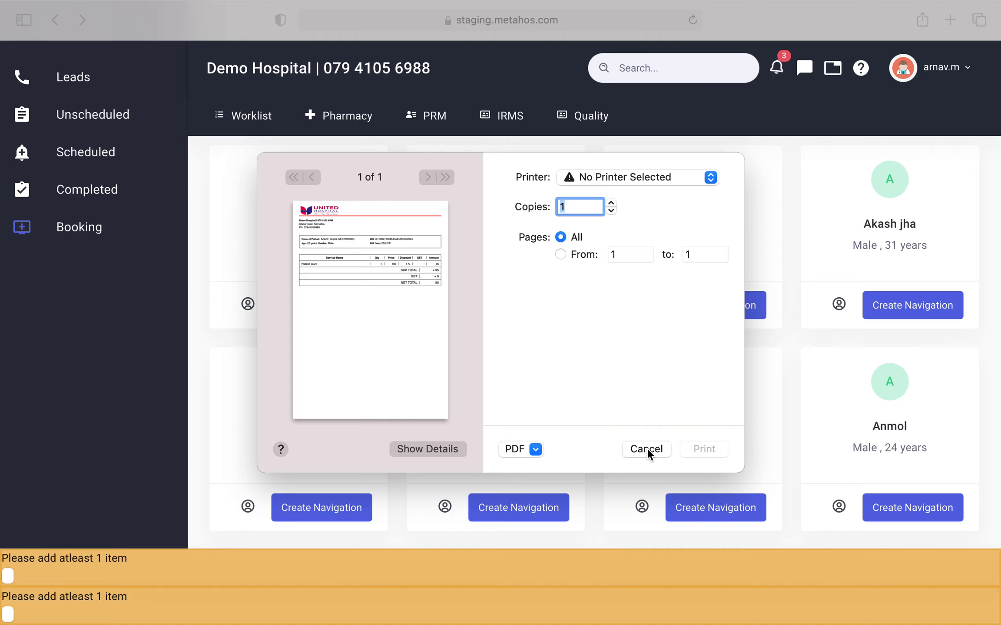
click(646, 449)
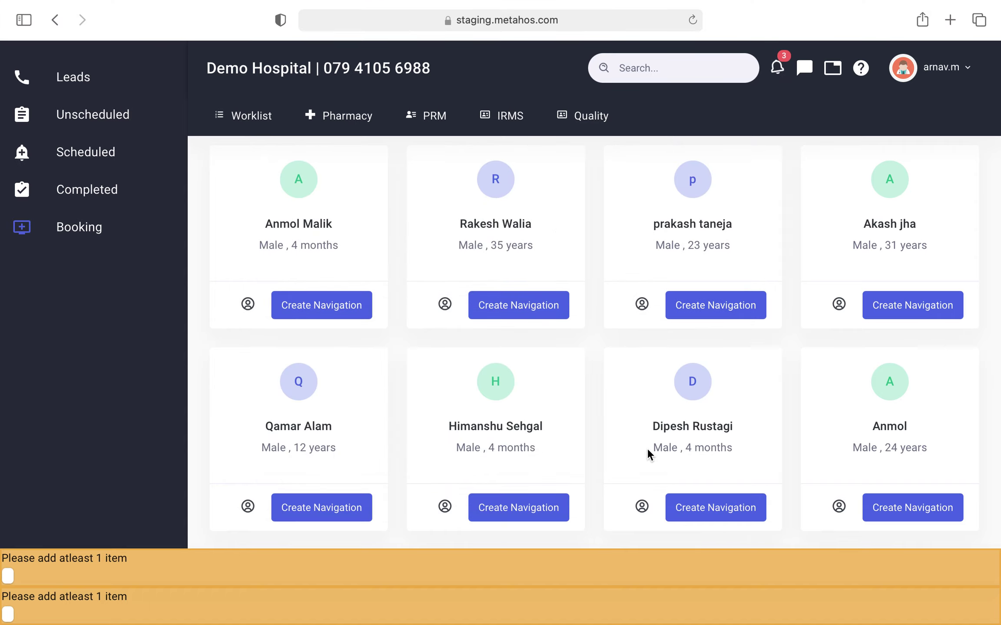
key(super+shift+5)
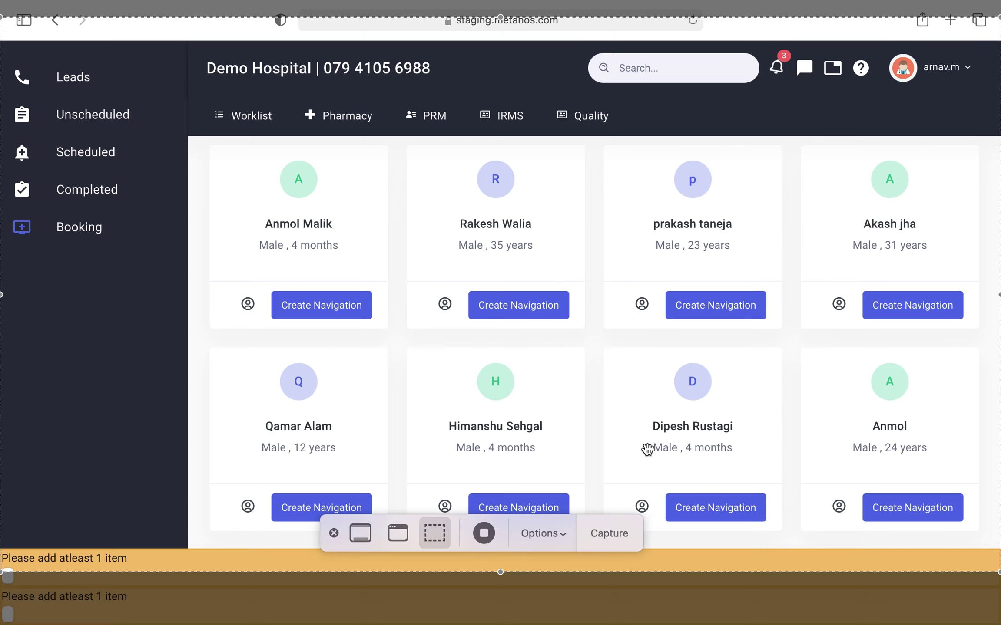